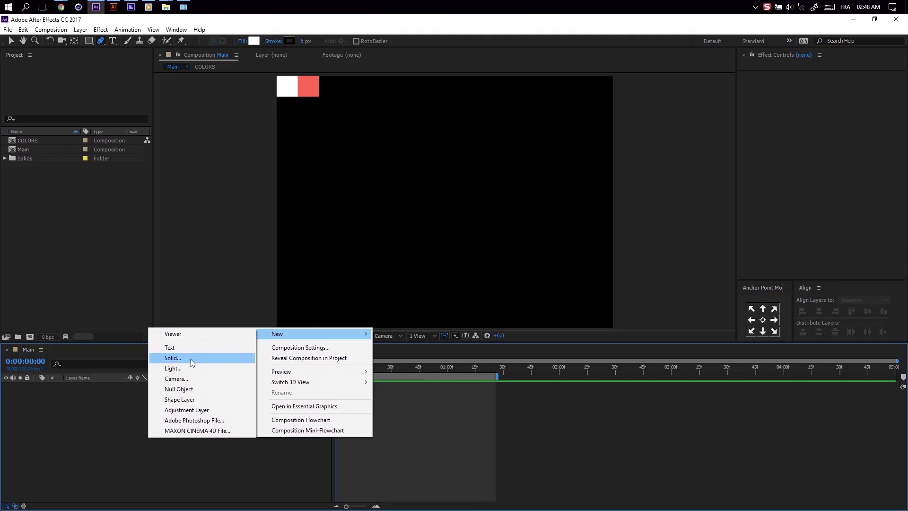
- Create a shape layer holding an ellipse with a white FFFFFF fill
left_click(203, 399)
left_click(341, 41)
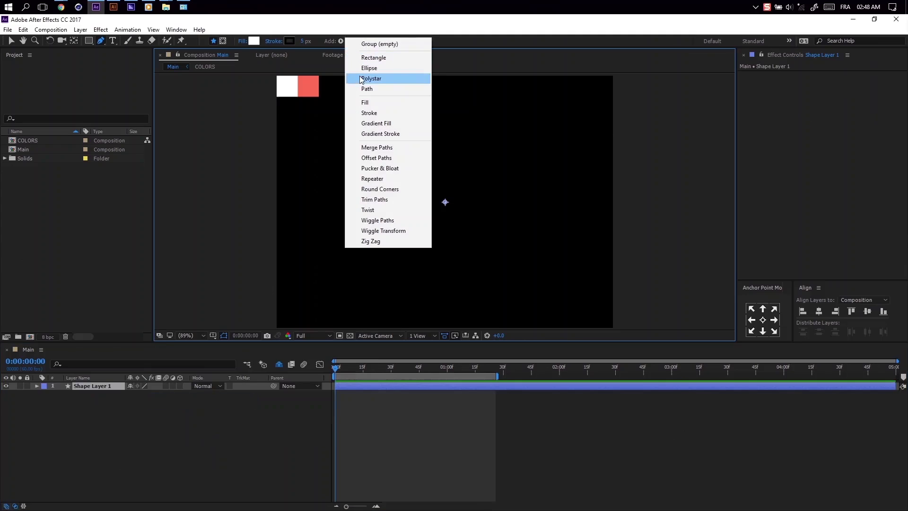
left_click(371, 67)
left_click(342, 40)
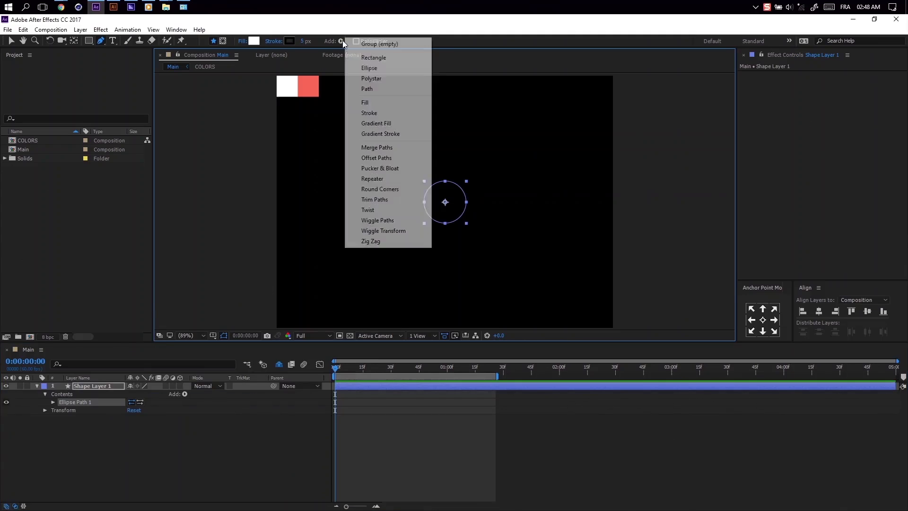
left_click(365, 102)
left_click(254, 42)
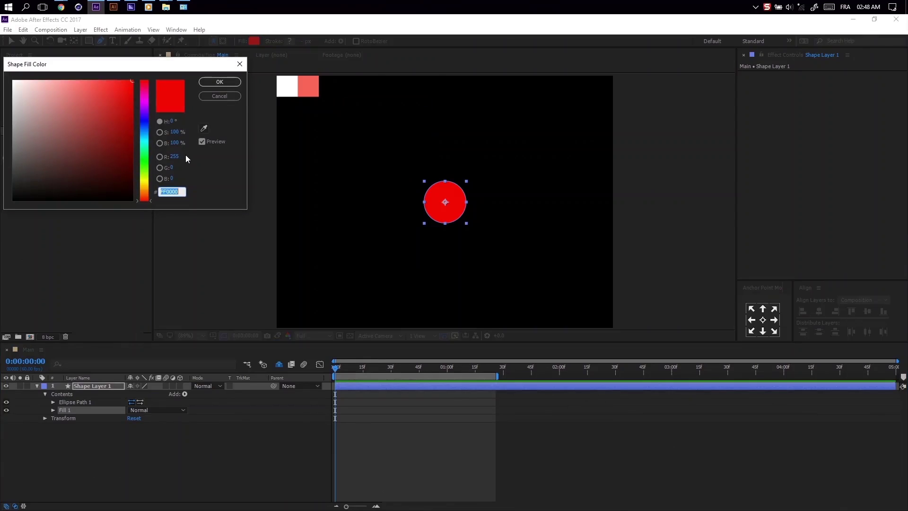
type("ffffff")
left_click(219, 87)
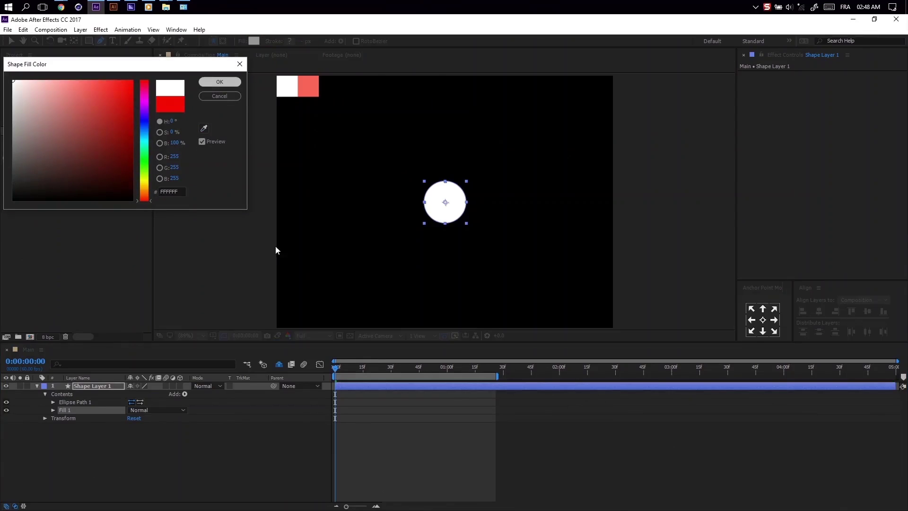
- Convert the ellipse to a Bezier path, duplicate the layer, and hide Shape Layer 2
right_click(63, 399)
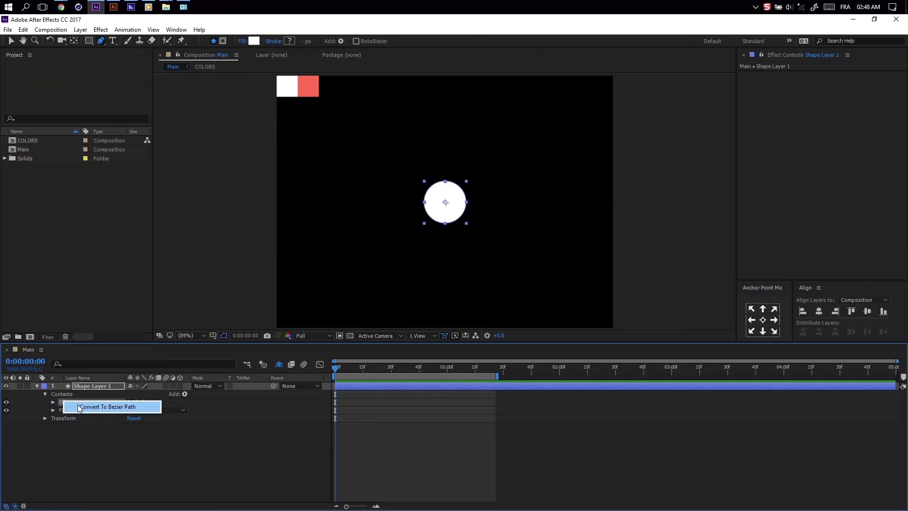
left_click(81, 402)
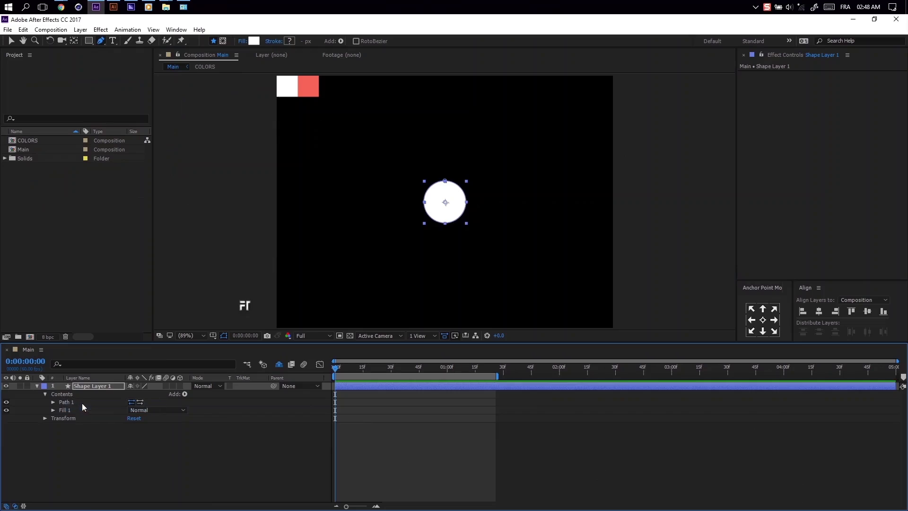
left_click(37, 386)
key("ctrl+d")
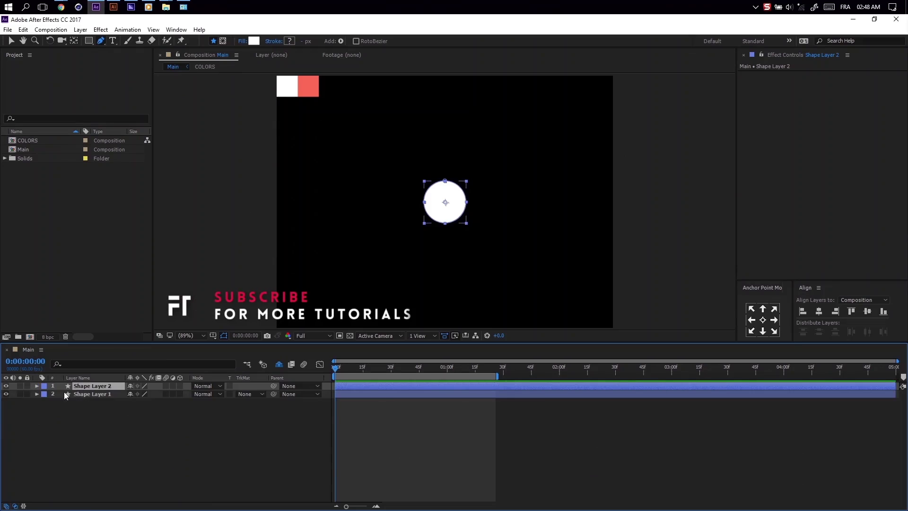
left_click(78, 394)
key("ctrl+alt+shift+v")
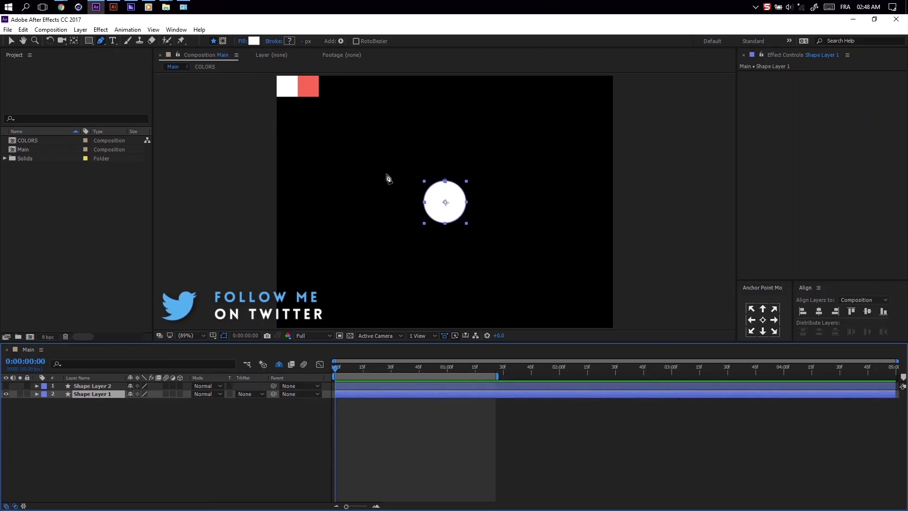
- Pull the circle's bottom vertex down into a sharp-pointed pin tip
left_click(447, 228)
left_click_drag(444, 222, 448, 255)
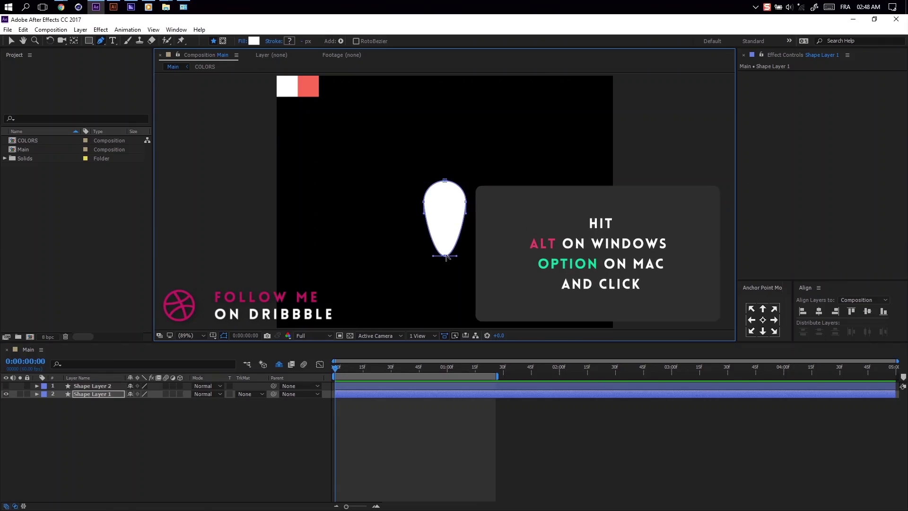
left_click(445, 255, "alt")
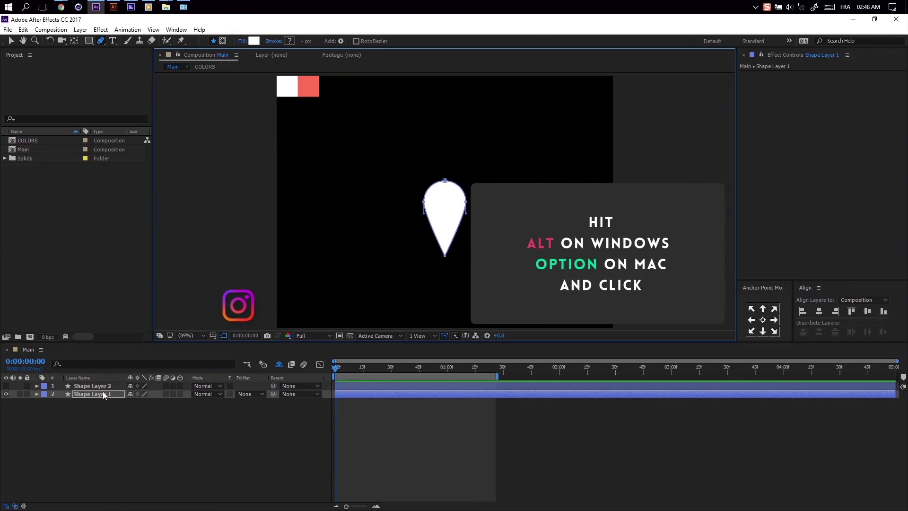
- Scale Shape Layer 2 to 50% and set Shape Layer 1's track matte to Alpha Inverted
left_click(92, 386)
key("s")
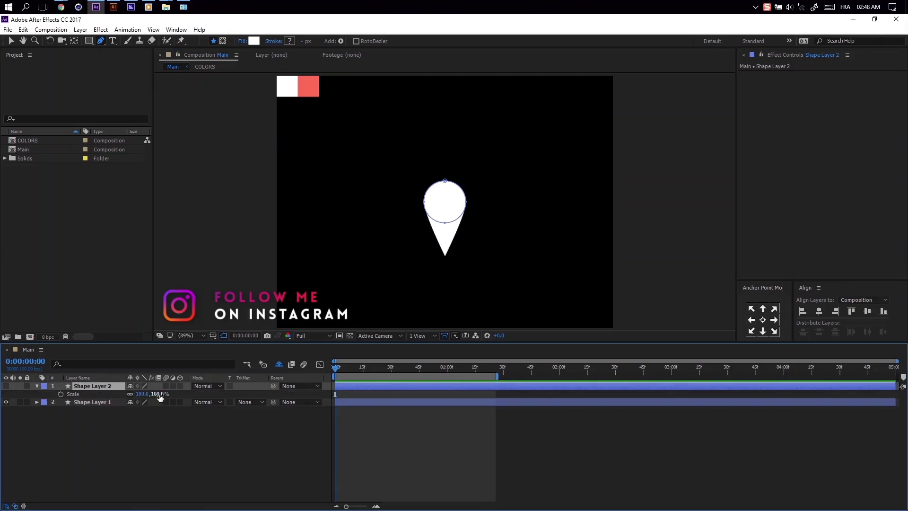
left_click(142, 394)
type("50")
key("Return")
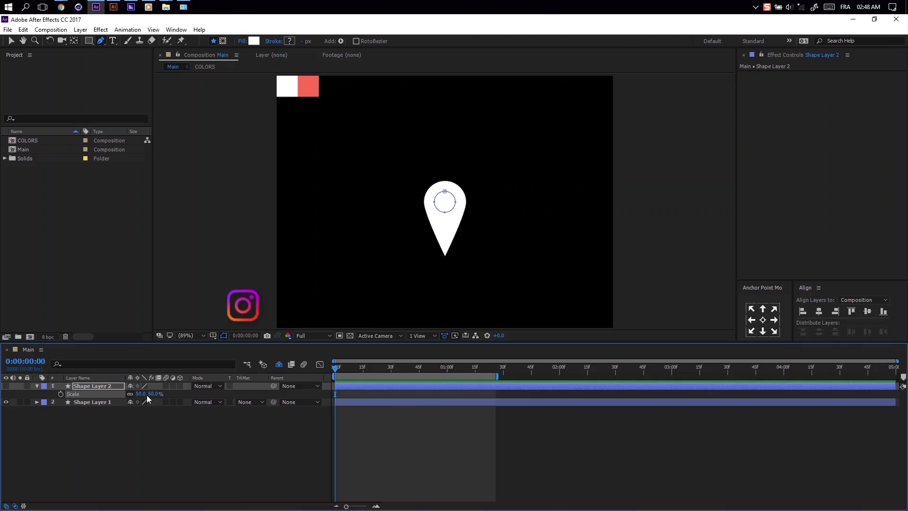
left_click(254, 401)
left_click(262, 435)
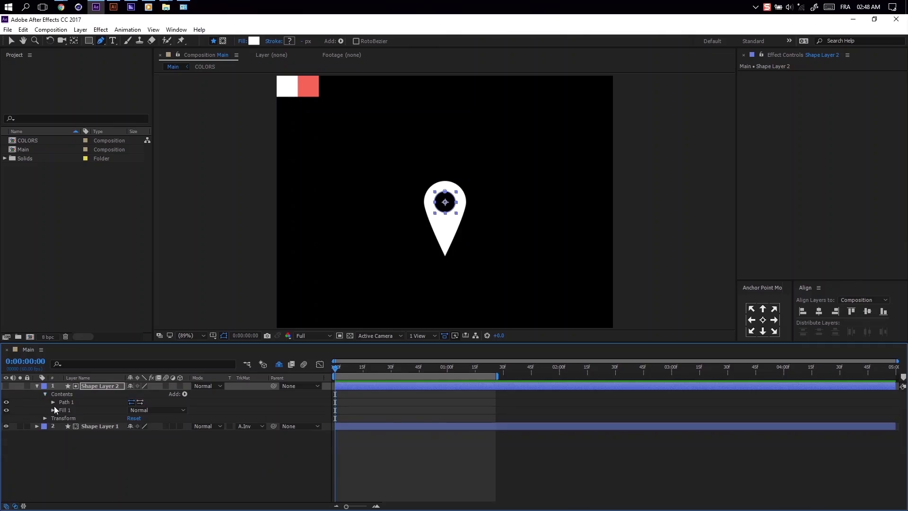
left_click(54, 402)
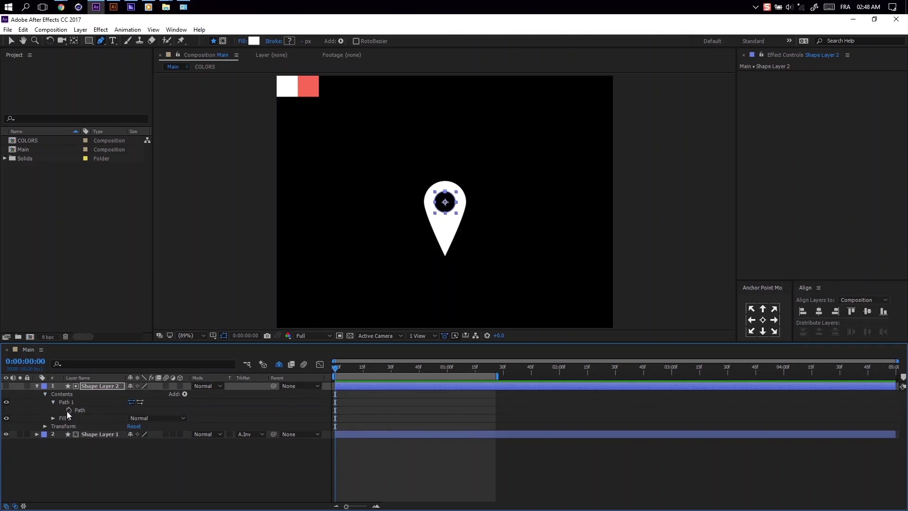
- Set starting Path keyframes on both the hole and the pin layers
left_click(68, 410)
left_click(45, 394)
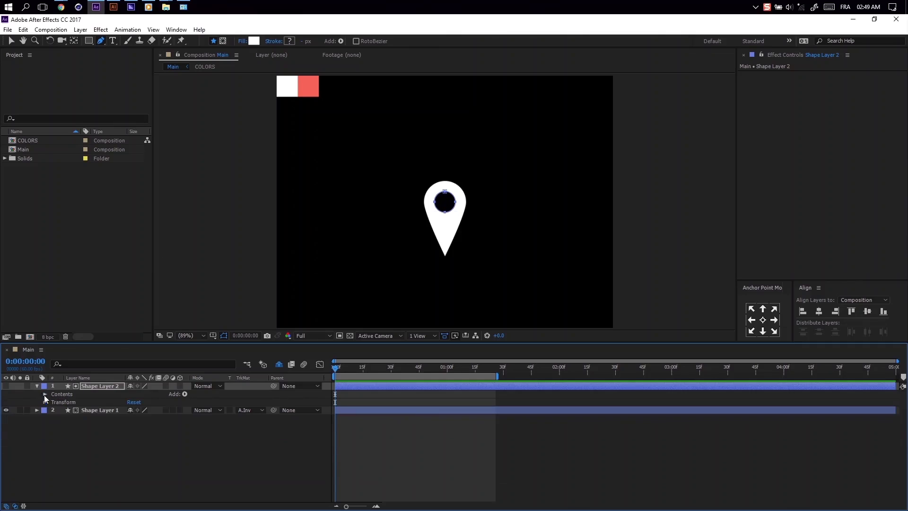
key("F2")
left_click(36, 386)
left_click(37, 394)
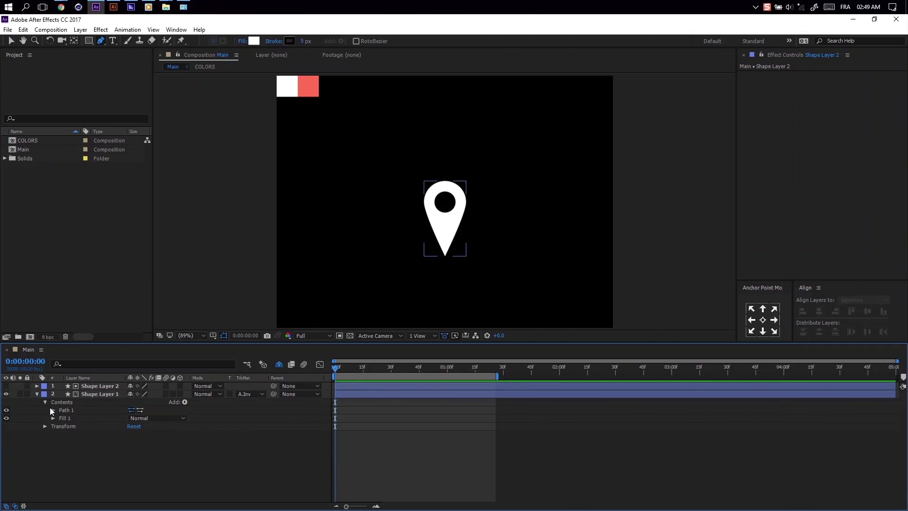
left_click(53, 409)
left_click(69, 418)
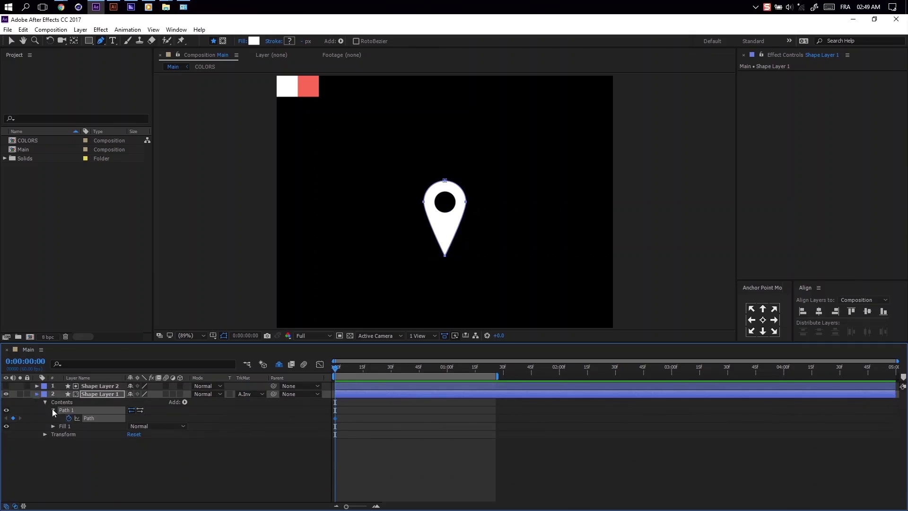
- Show only the keyframed Path properties for both layers and move time to 0:00:00:30
left_click_drag(101, 426, 116, 374)
key("u")
left_click(390, 418)
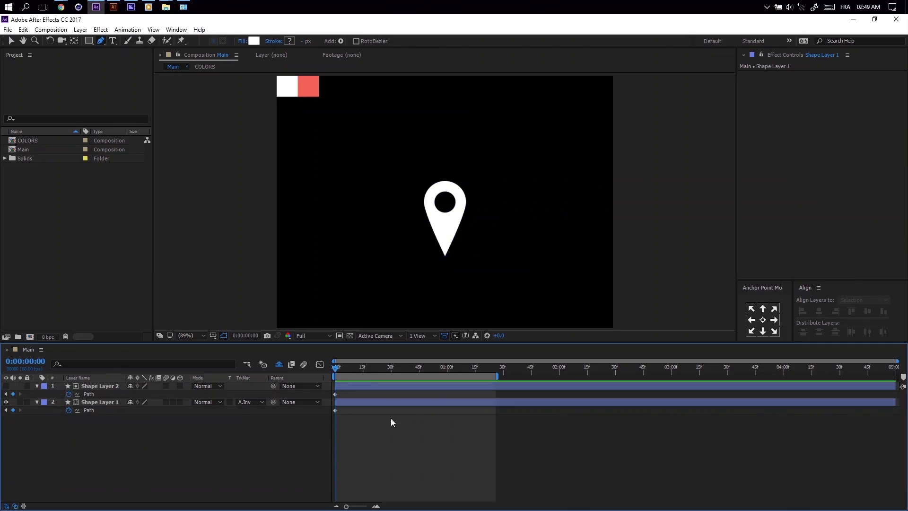
left_click(391, 371)
- Lower the pin's top vertex to squash it at 0:00:00:30
left_click(336, 395)
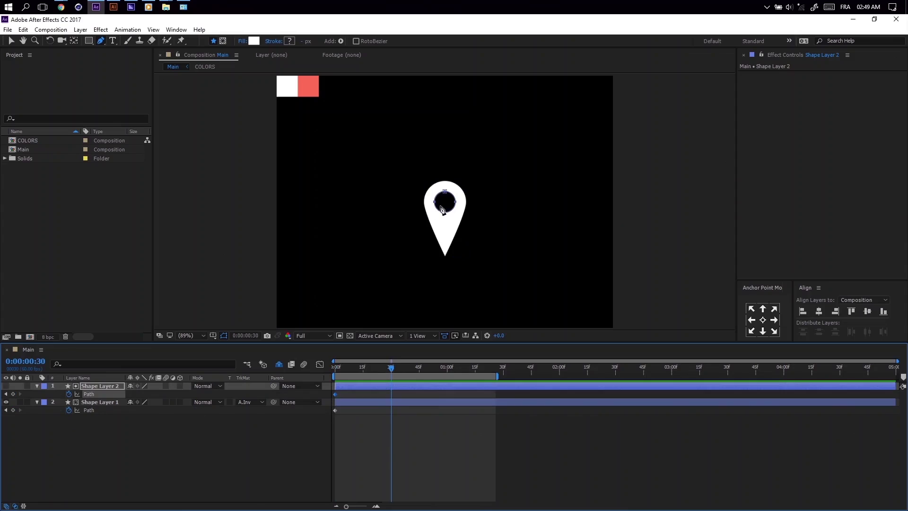
scroll(442, 209, "up", 3)
left_click(112, 401)
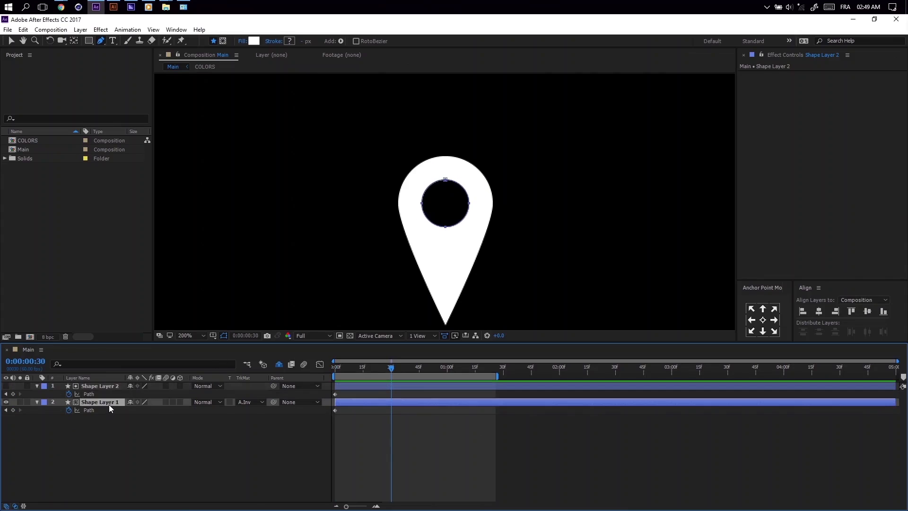
left_click(445, 157)
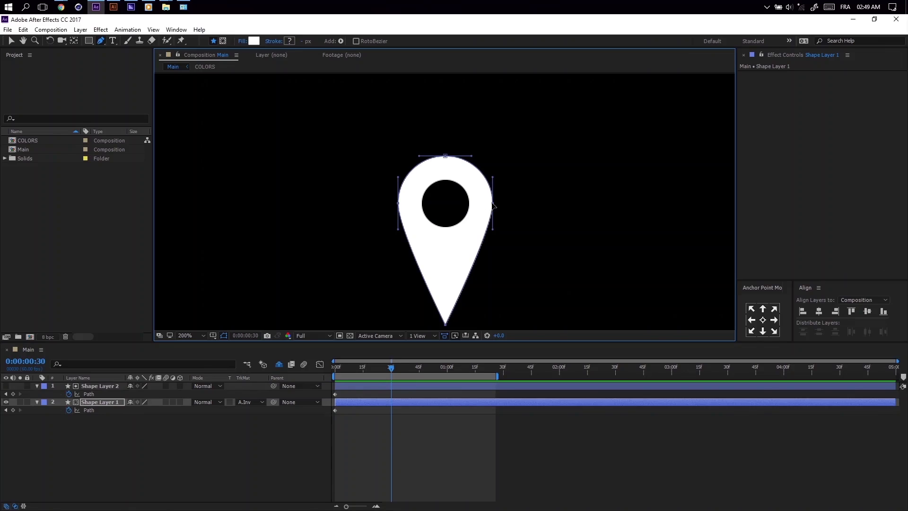
key("Down")
key("Down")
key("Down")
key("Down")
key("Down")
key("Down")
key("Down")
key("Down")
key("Down")
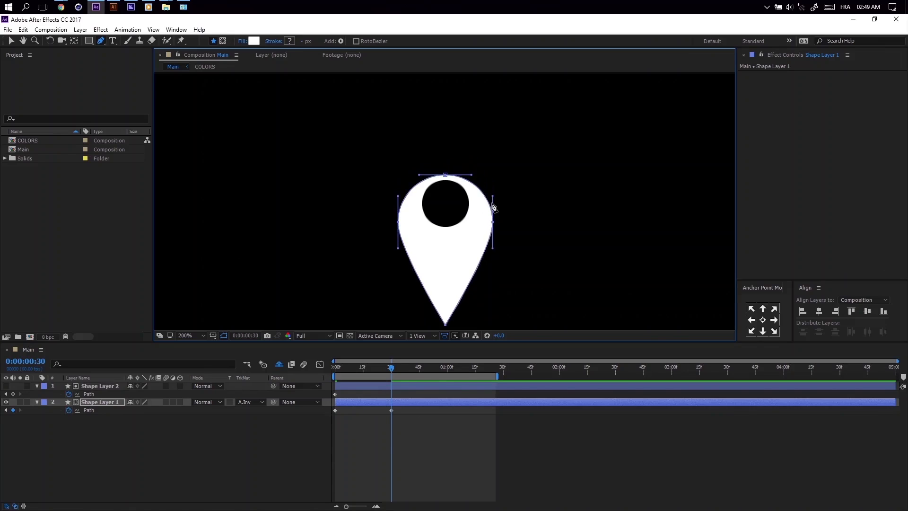
- Nudge the hole's top and side vertices down, flattening it into an oval
left_click(98, 387)
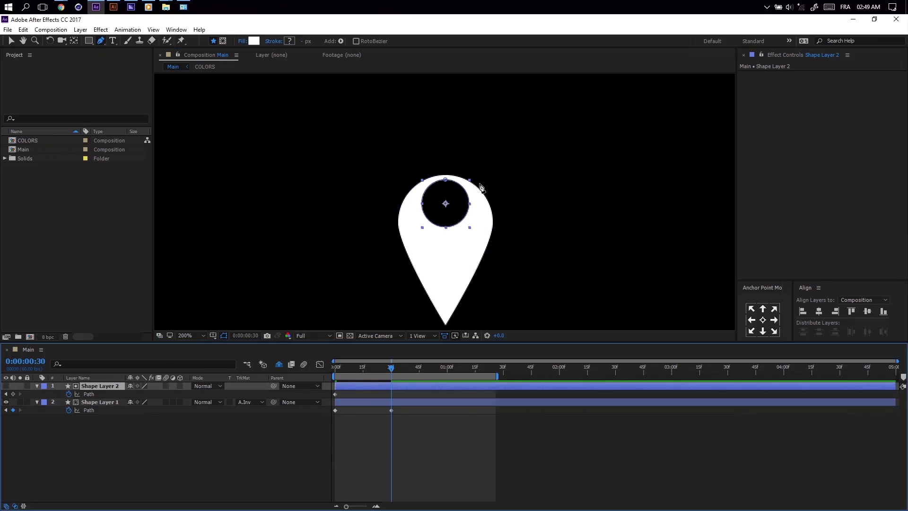
left_click(445, 180)
key("Down")
key("Down")
key("Down")
key("Down")
key("Down")
key("Down")
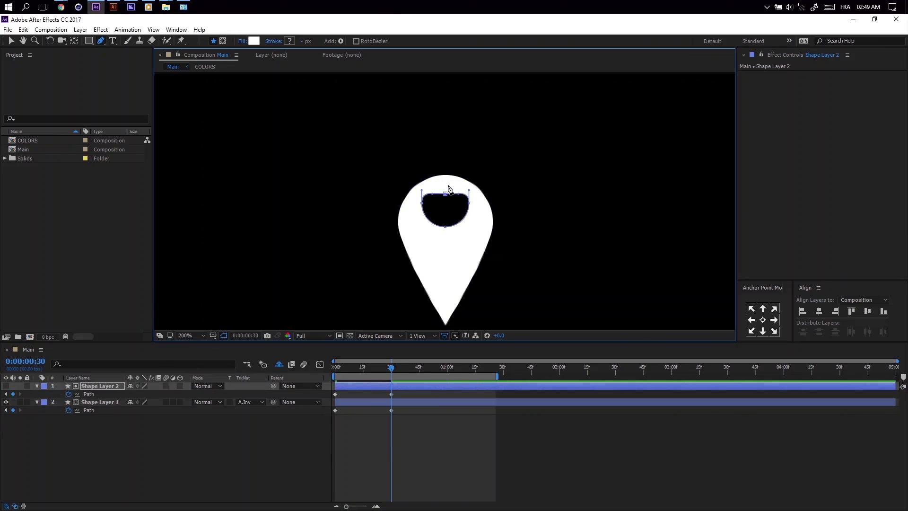
left_click(422, 204)
left_click(469, 204, "shift")
key("Down")
key("Down")
key("Down")
key("Down")
key("Down")
key("Down")
- Lower the pin's left and right side vertices to widen it
left_click(351, 404)
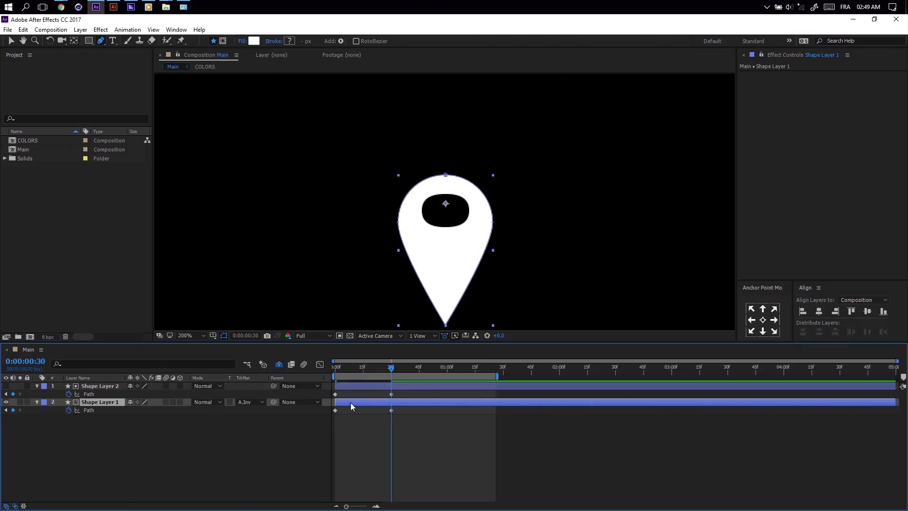
left_click(399, 226)
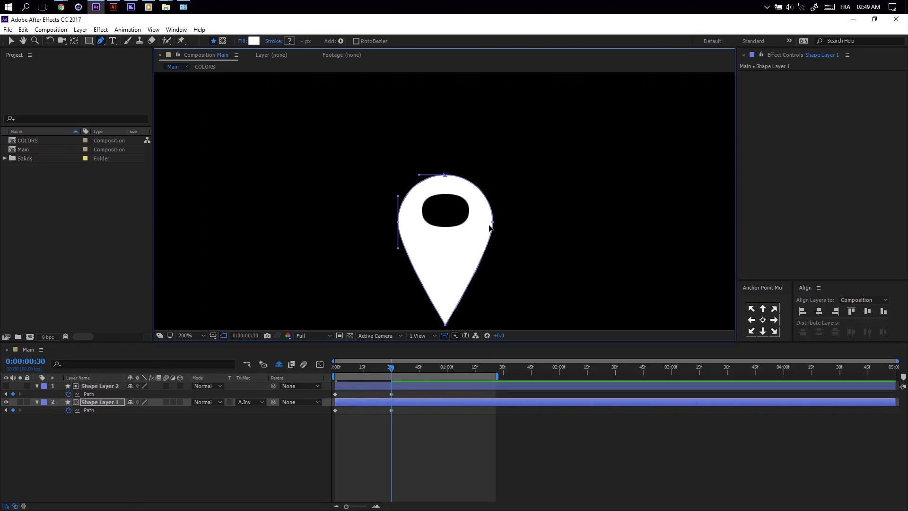
left_click(492, 223, "shift")
key("Down")
key("Down")
key("Down")
key("Down")
key("Down")
key("Down")
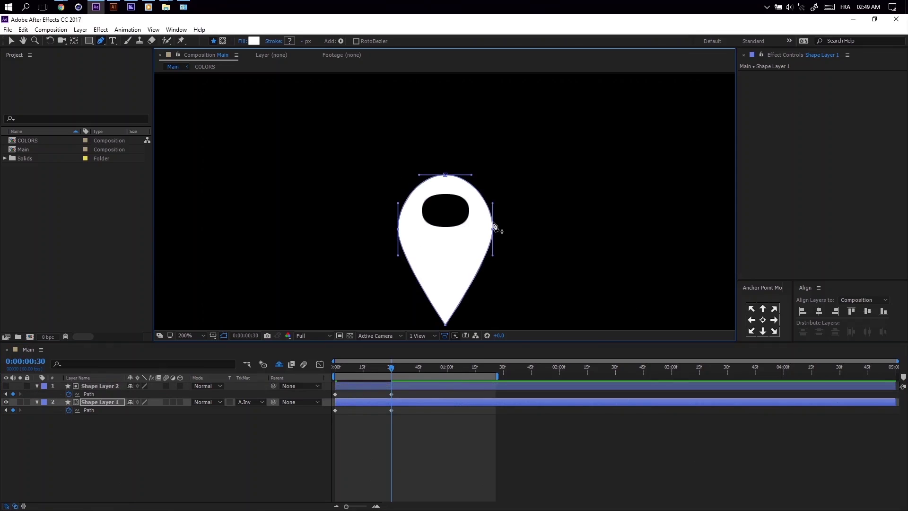
key("ctrl+z")
key("ctrl+z")
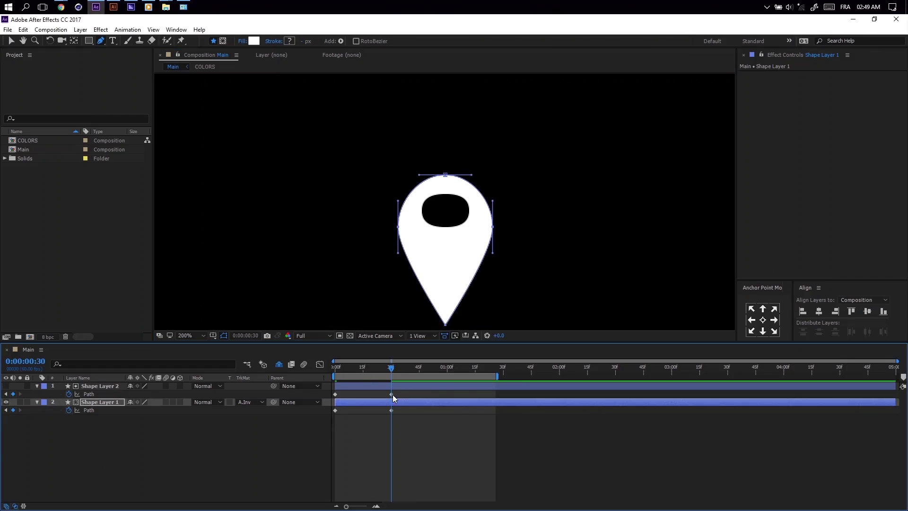
left_click_drag(394, 367, 435, 368)
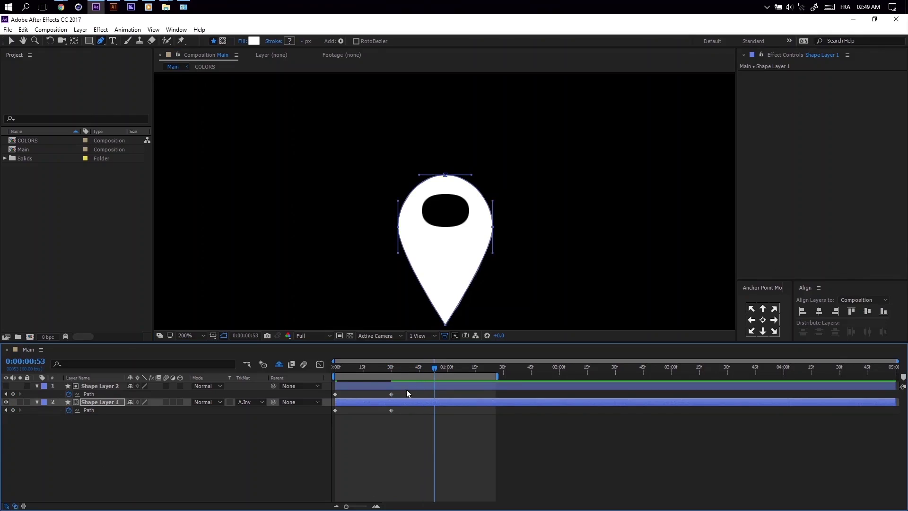
- Copy both layers' starting Path keyframes and paste them at 0:00:00:53
left_click(335, 394)
key("ctrl+c")
key("ctrl+v")
left_click(336, 410)
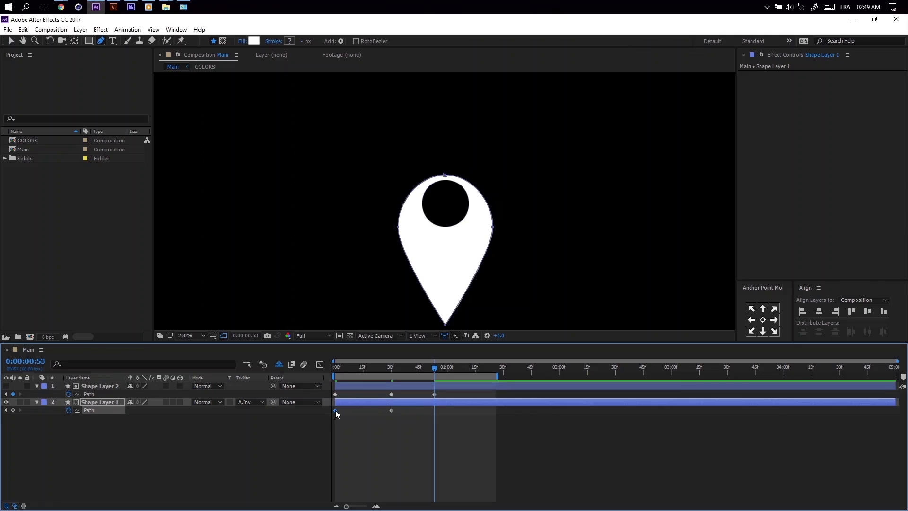
key("ctrl+c")
key("ctrl+v")
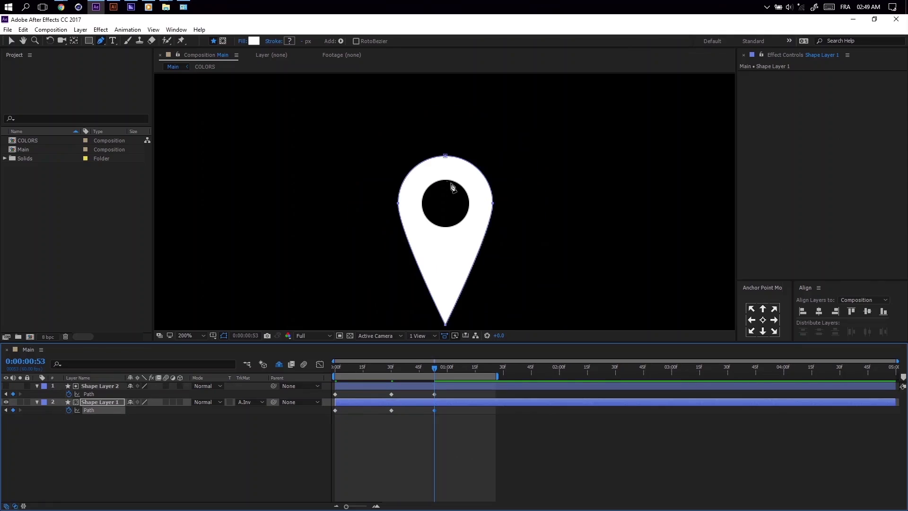
- Nudge the pin's top vertex upward to stretch it taller at 0:53
left_click(445, 156, "ctrl")
left_click(82, 402)
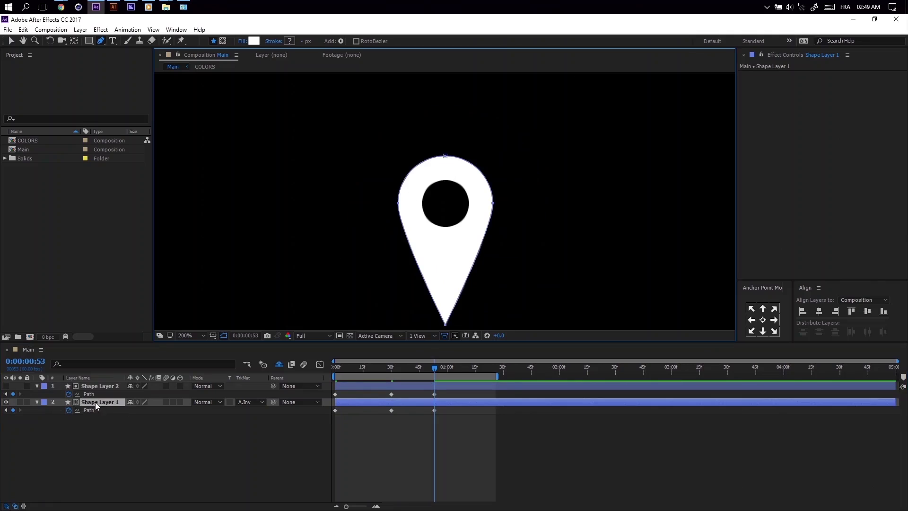
left_click(445, 156)
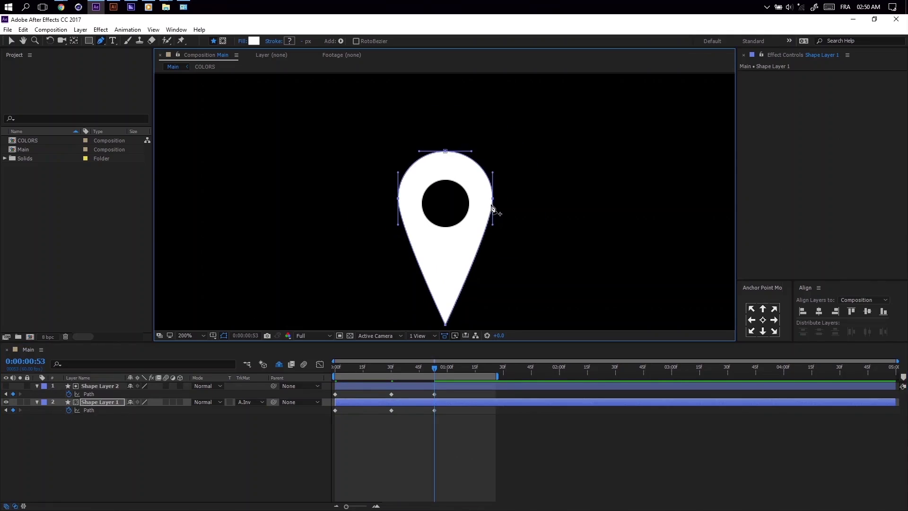
left_click(89, 445)
left_click(97, 402)
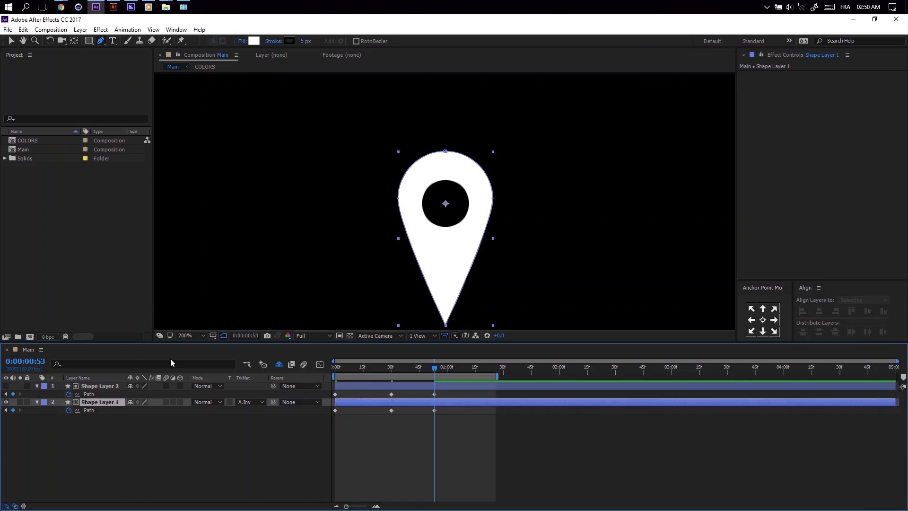
left_click(445, 152)
key("Up")
key("Up")
key("Up")
key("Up")
key("Up")
key("Up")
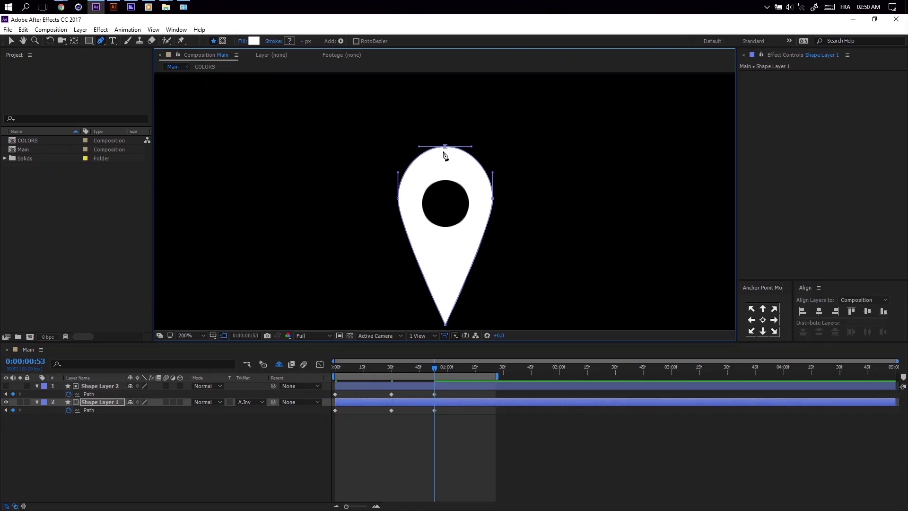
- Raise the hole's top, left and right vertices to stretch it at 0:53
left_click(422, 385)
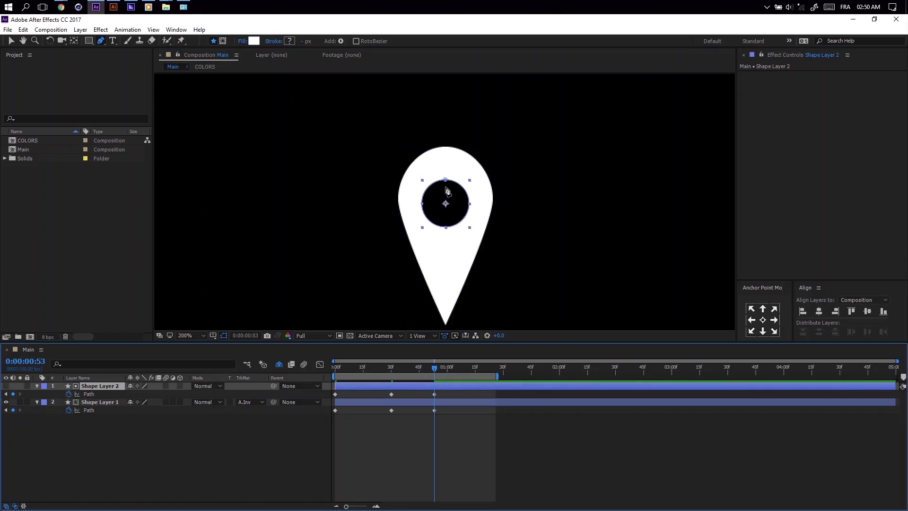
left_click(446, 181)
key("Up")
key("Up")
key("Up")
key("Up")
key("Up")
key("Up")
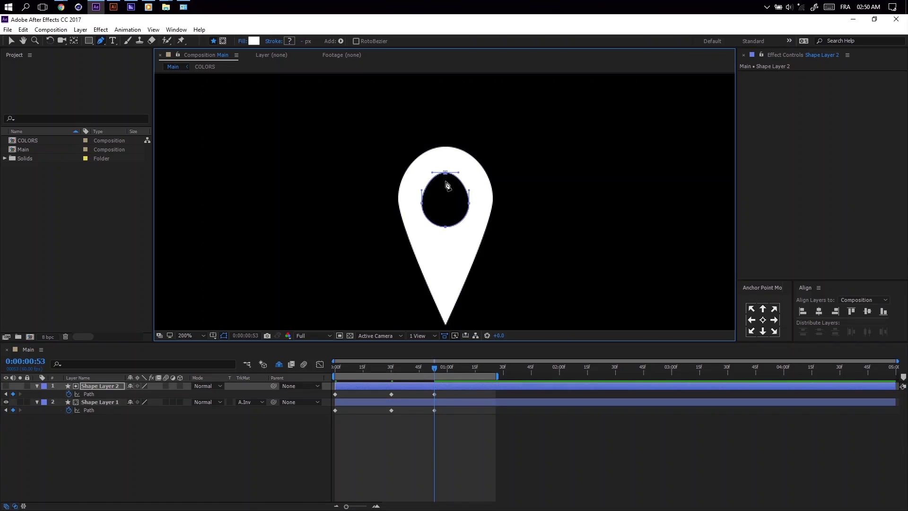
left_click(422, 203)
key("Up")
key("Up")
key("Up")
left_click(469, 203)
key("Up")
key("Up")
key("Up")
key("Up")
key("Up")
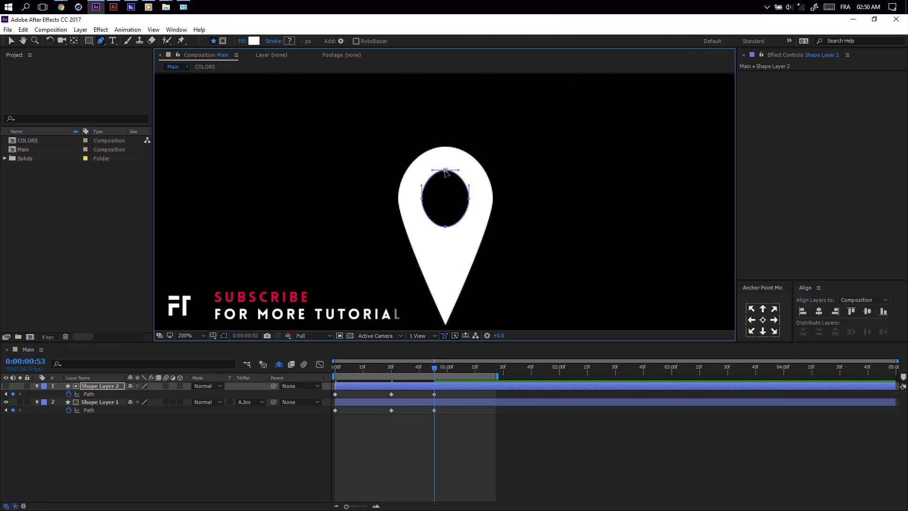
left_click(445, 172)
key("Up")
key("Up")
key("Up")
- Copy the pin's and hole's 30f Path keyframes and paste them at 1:15
left_click_drag(454, 370, 475, 372)
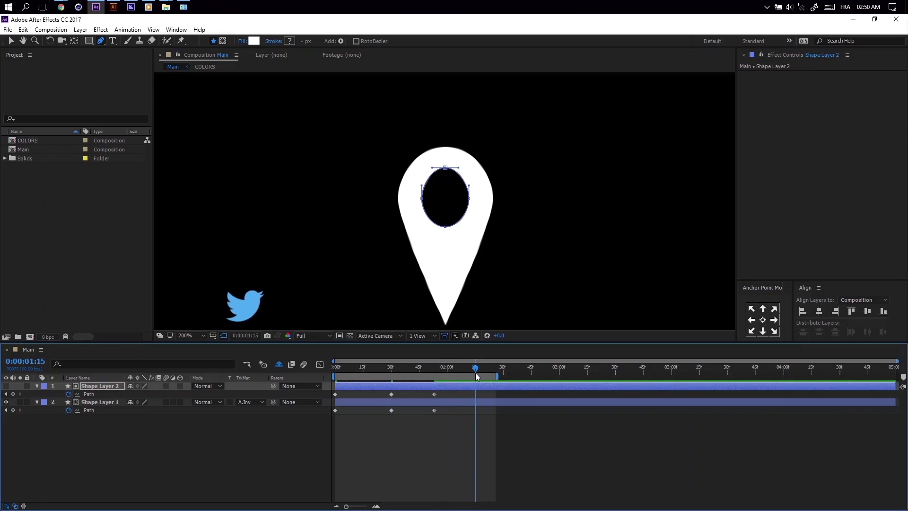
left_click(391, 394)
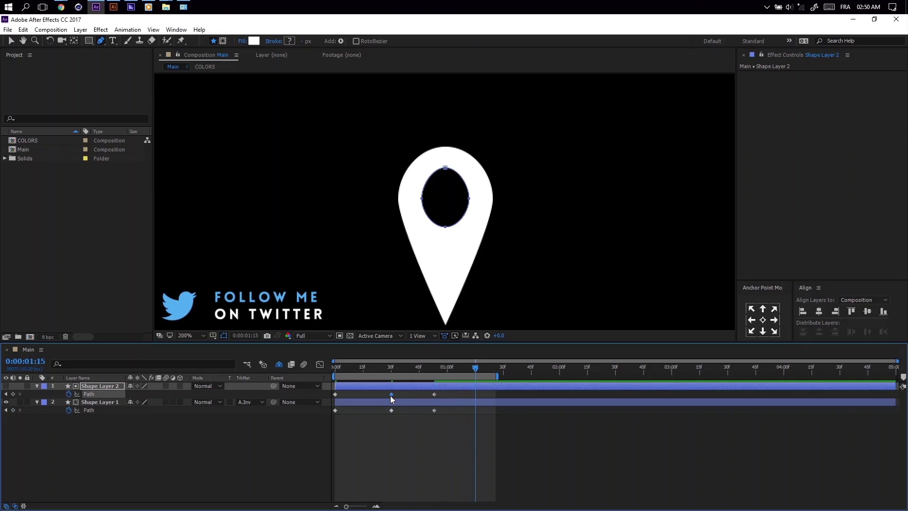
key("ctrl+c")
key("ctrl+v")
left_click(392, 410)
key("ctrl+c")
key("ctrl+v")
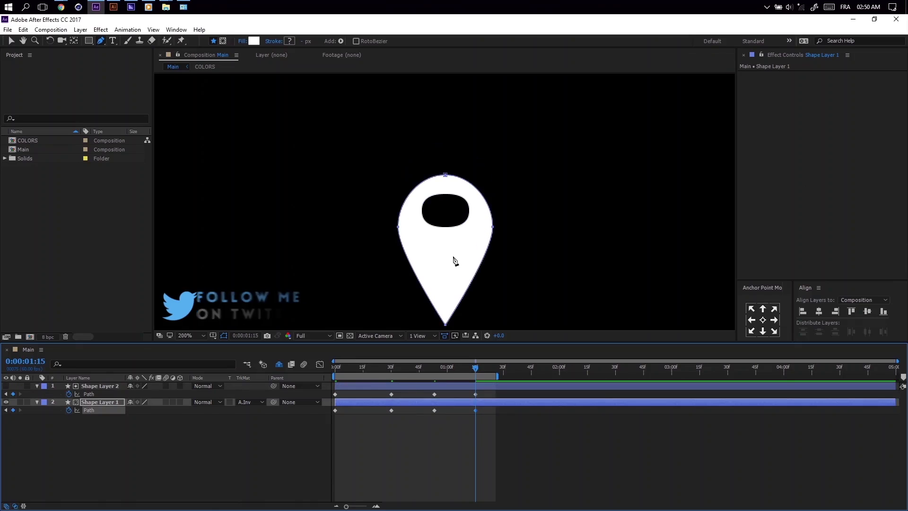
- Lower the pin's top vertex slightly at 1:15
key("period")
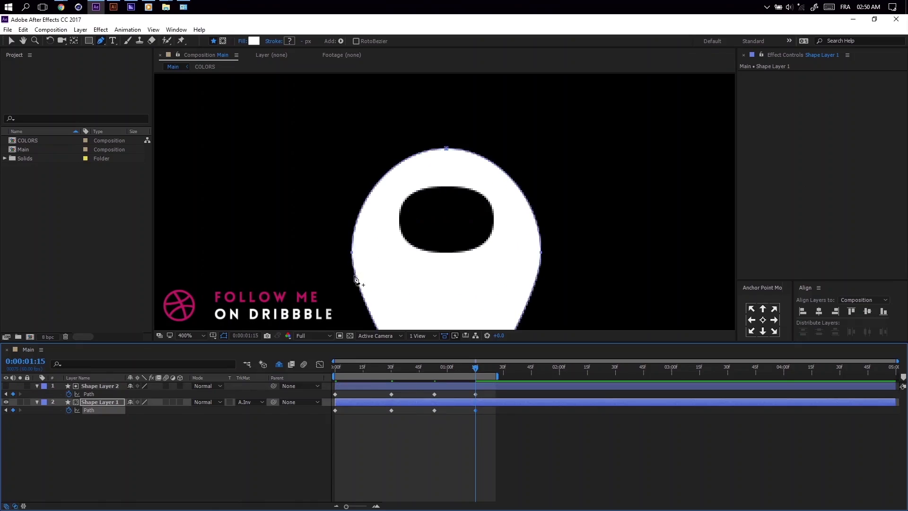
left_click(351, 255)
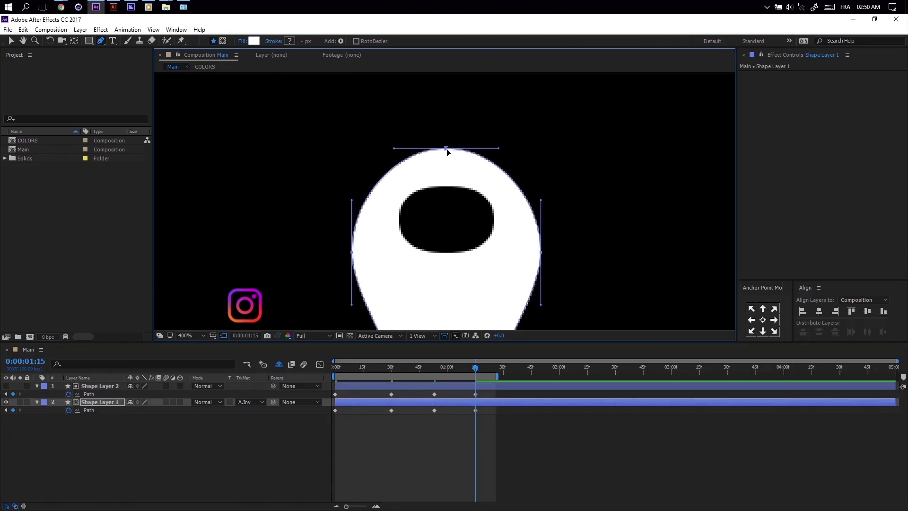
key("comma")
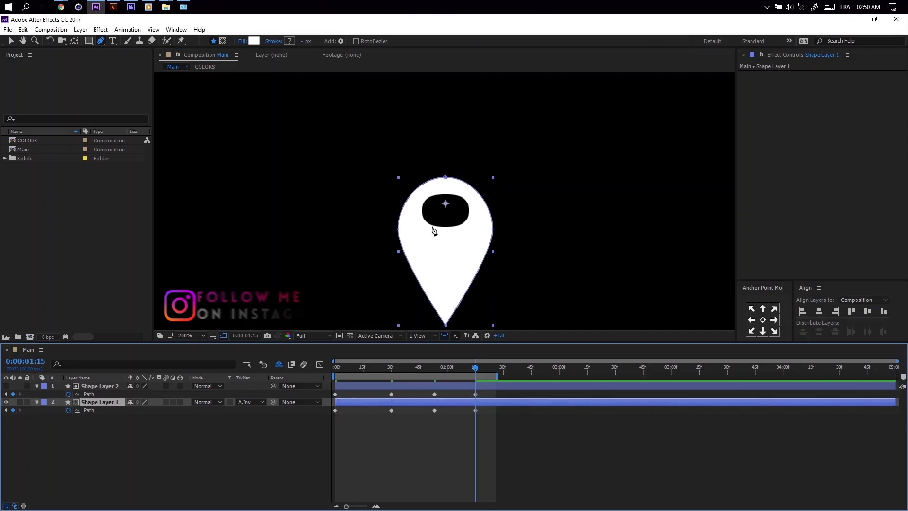
key("Down")
key("Down")
key("Down")
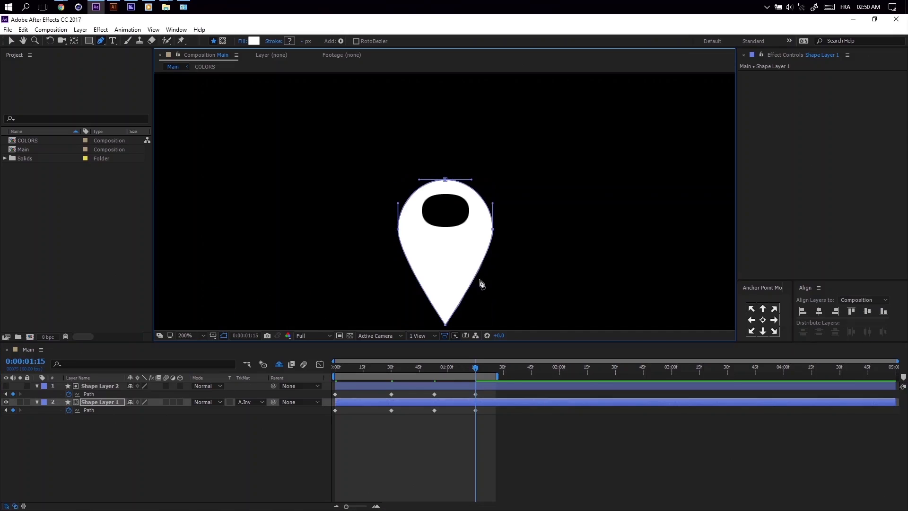
key("shift+Page_Down")
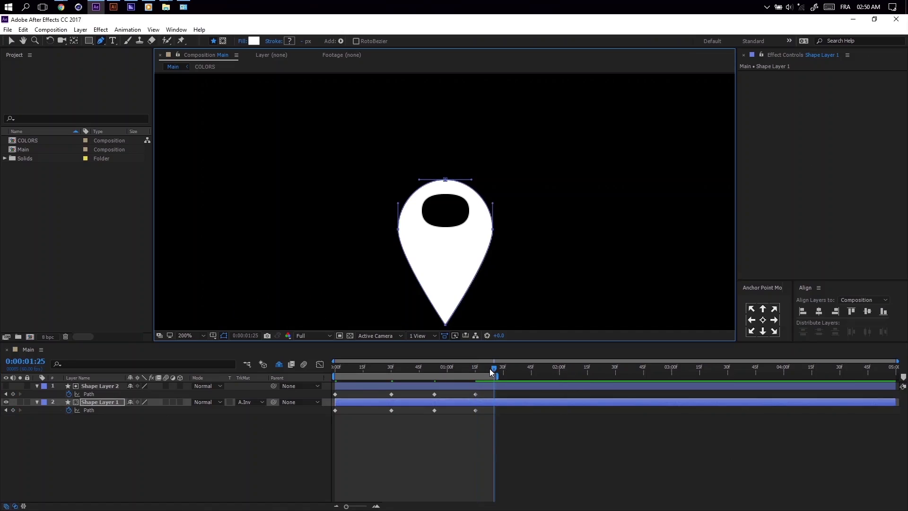
- Paste the original round shapes as Path keyframes at 1:27
key("Page_Down")
key("Page_Down")
left_click(325, 392)
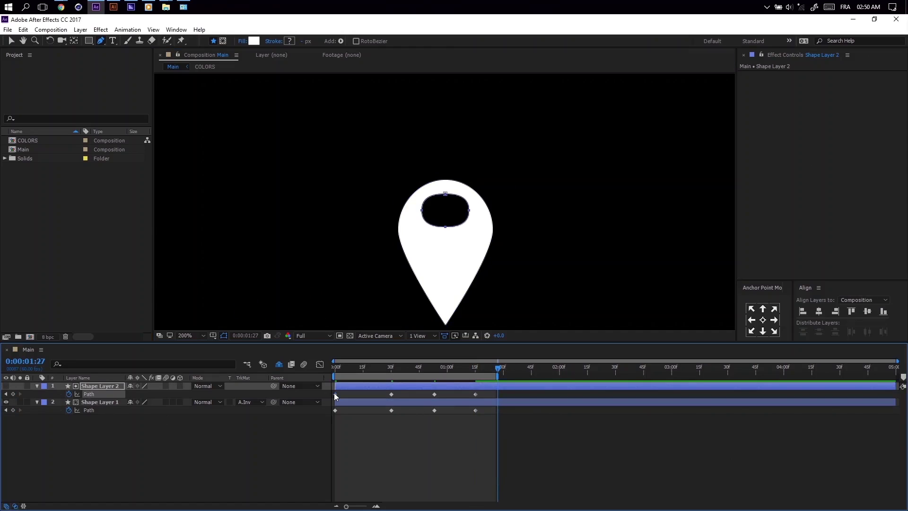
key("ctrl+v")
left_click(336, 410)
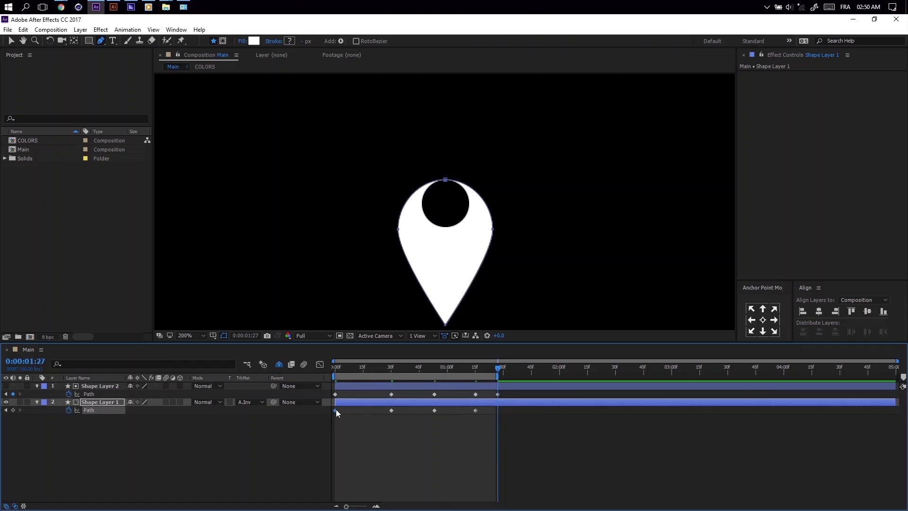
- Paste the hole's original round shape as its keyframe at 1:15
left_click(475, 369)
left_click_drag(475, 372, 477, 373)
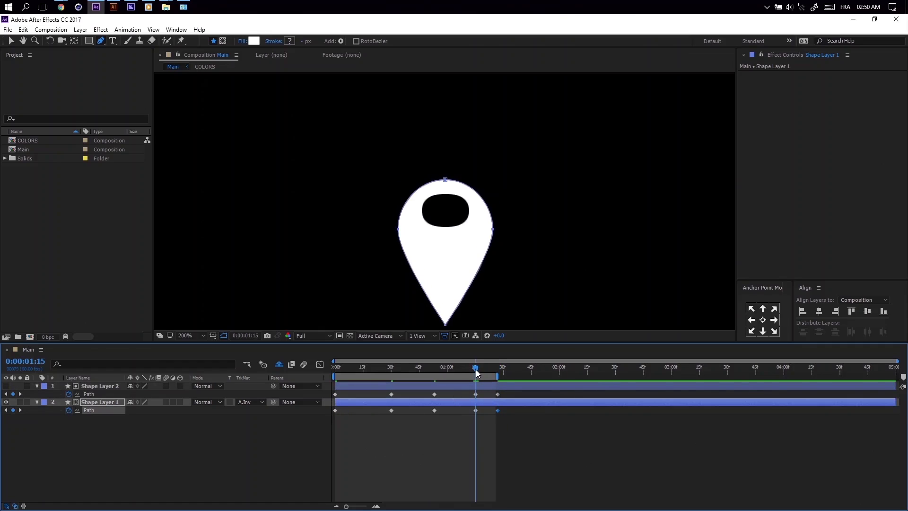
key("period")
left_click(124, 385)
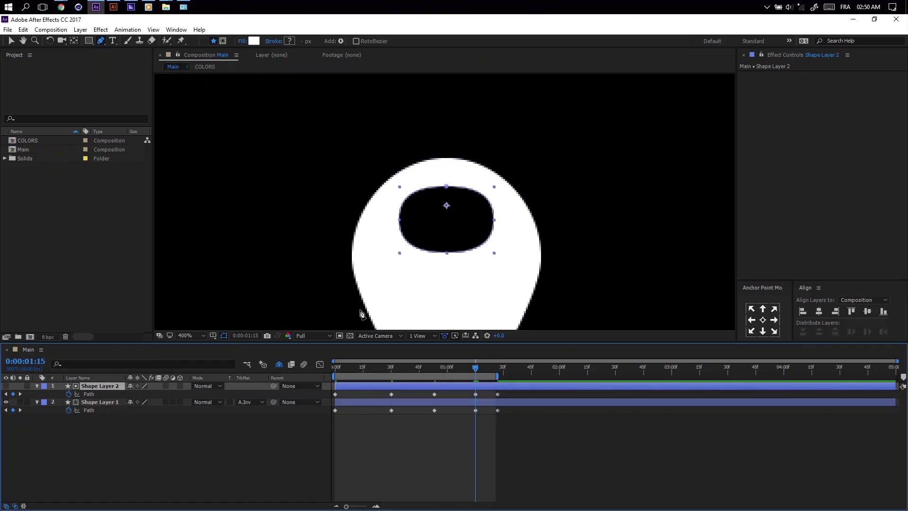
left_click(334, 394)
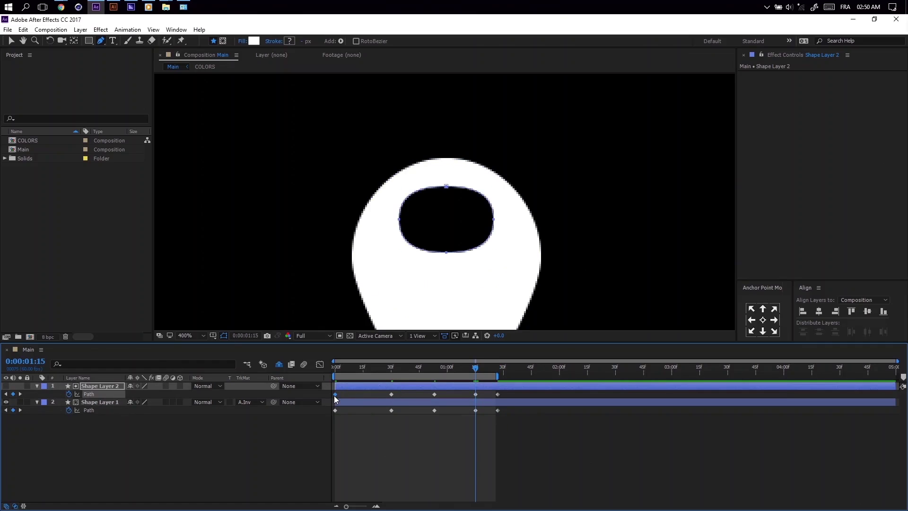
key("ctrl+v")
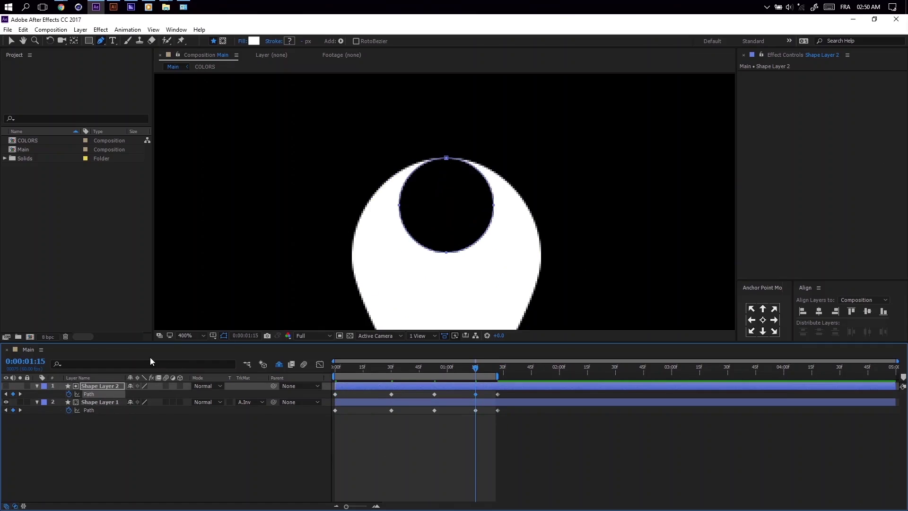
- Drag the hole's top and side vertices down into a slightly flattened oval
left_click(445, 159)
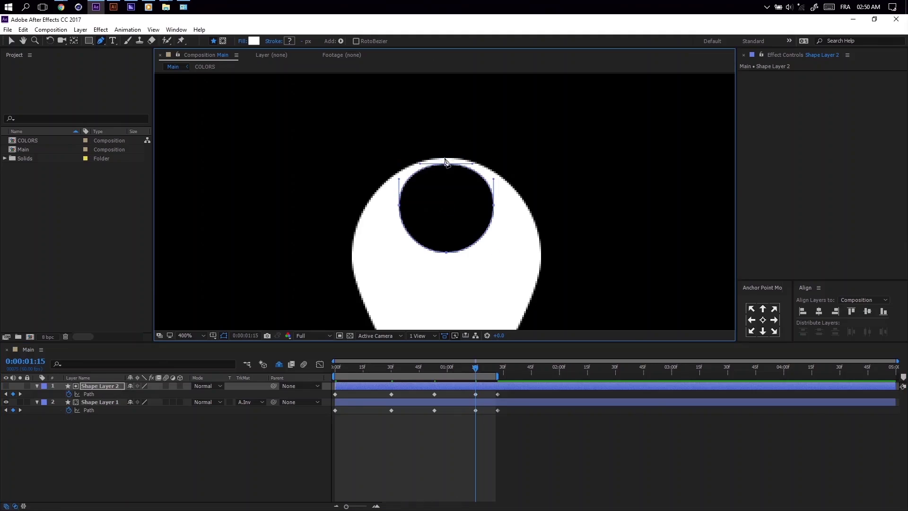
left_click_drag(445, 158, 446, 174)
key("comma")
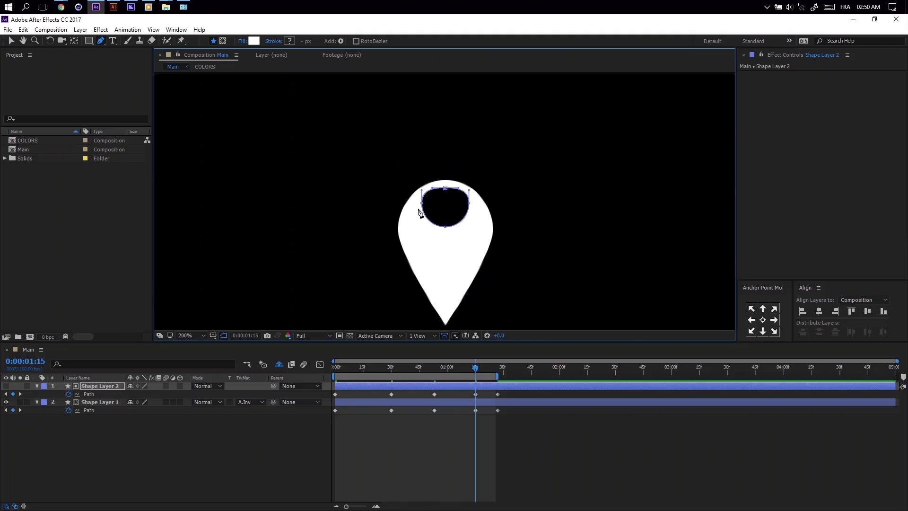
left_click_drag(469, 204, 471, 207)
left_click_drag(450, 370, 325, 373)
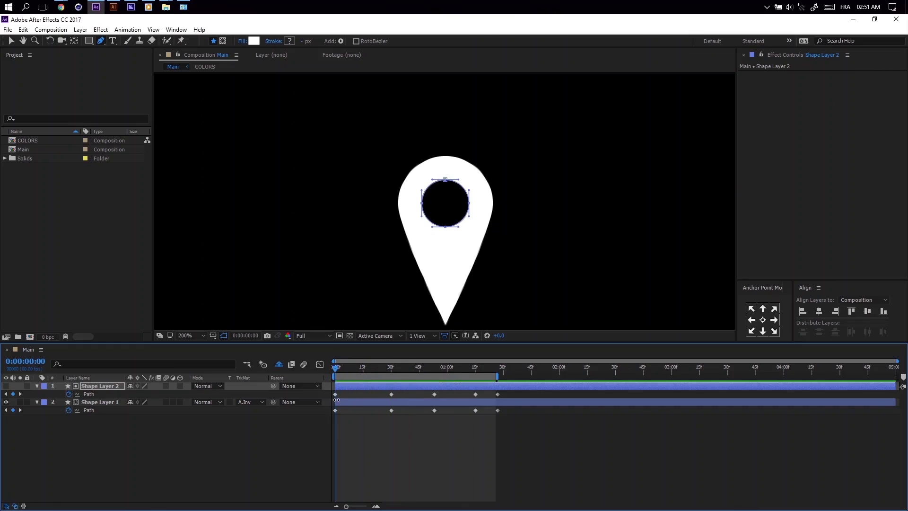
- Scrub and preview the bounce animation of the pin and hole
left_click(335, 394)
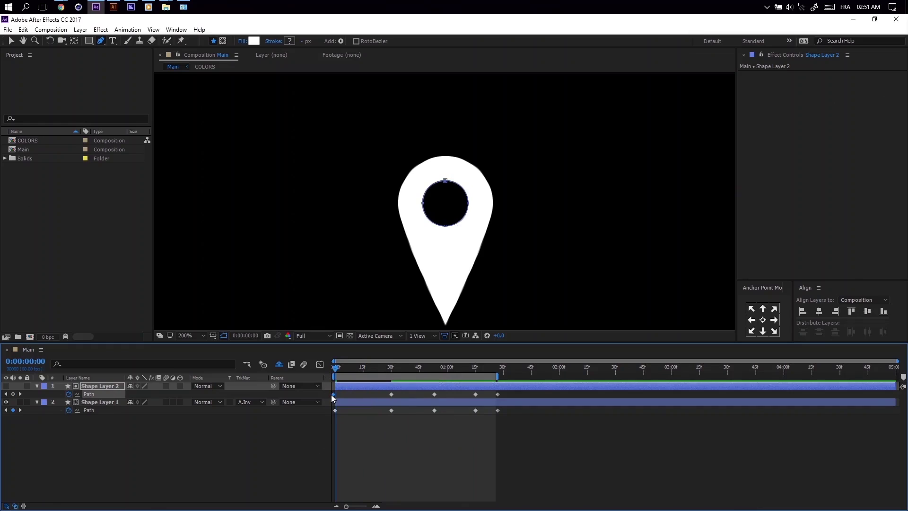
left_click_drag(336, 370, 335, 374)
left_click_drag(341, 373, 447, 370)
key("space")
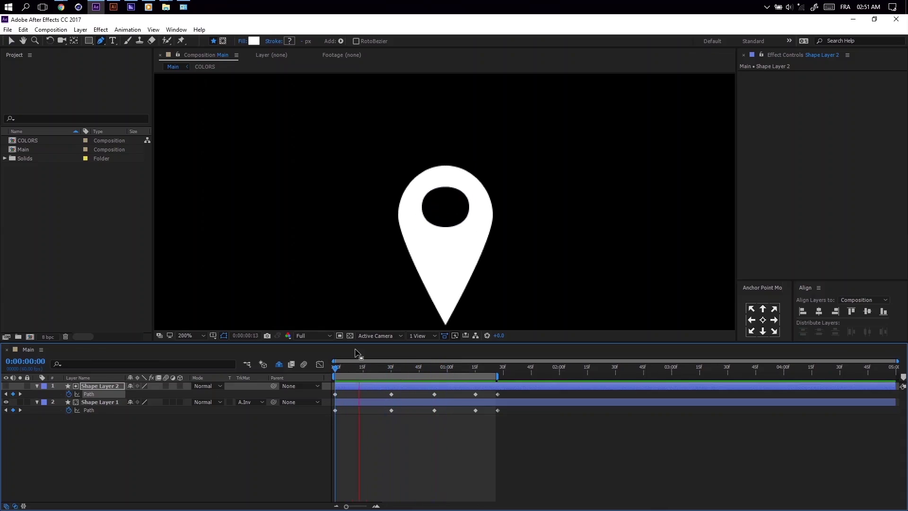
key("space")
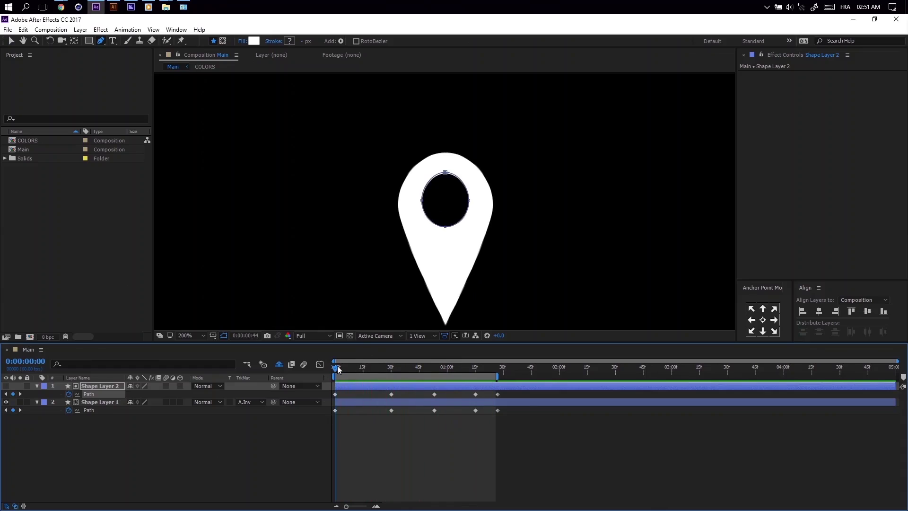
key("comma")
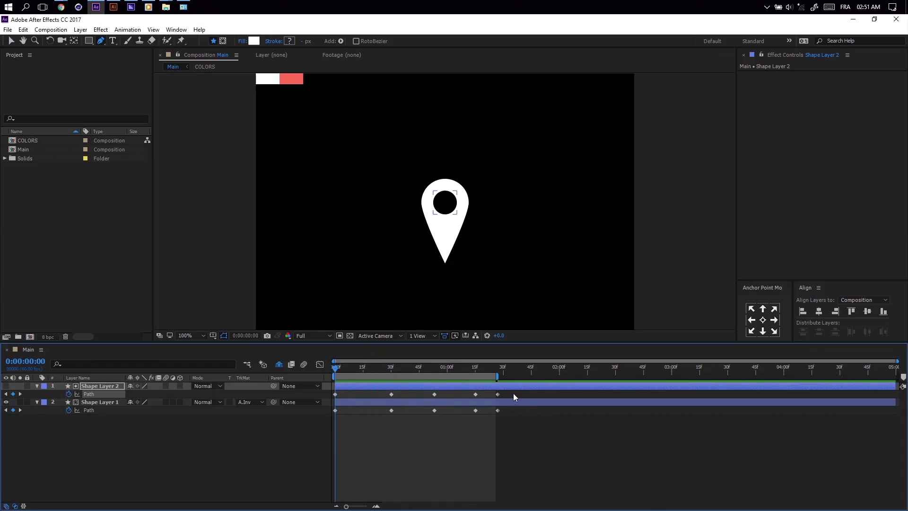
- Apply Easy Ease to every Path keyframe on both shape layers
left_click_drag(514, 392, 307, 438)
key("F9")
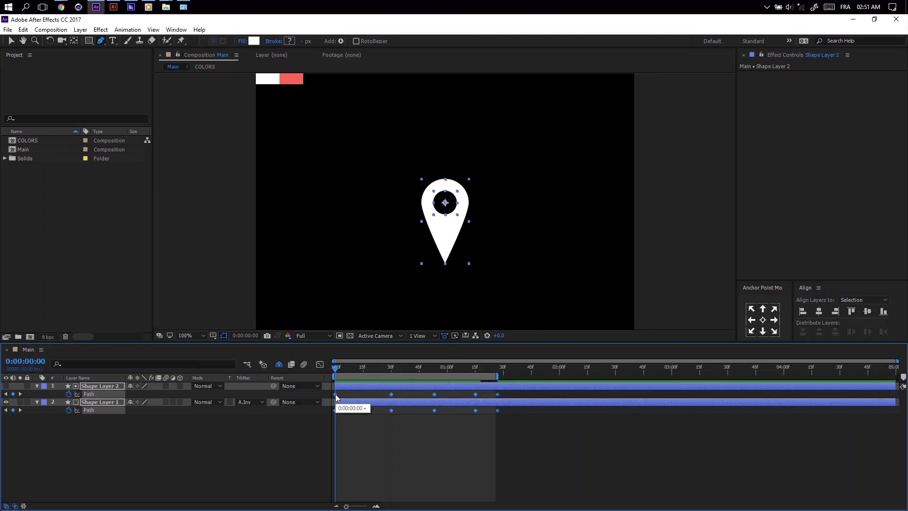
right_click(335, 393)
mouse_move(376, 387)
left_click(268, 405)
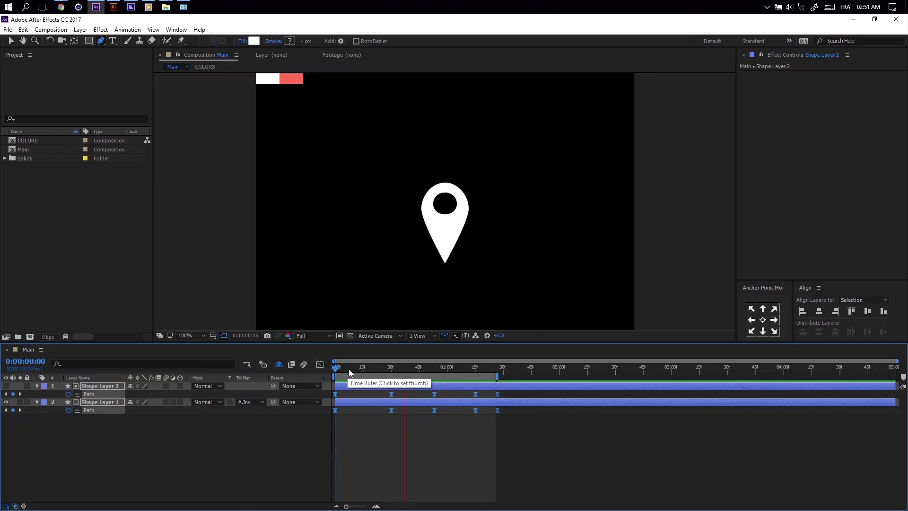
- Collapse the layer properties and add a new null object, Null 1
left_click_drag(357, 369, 398, 371)
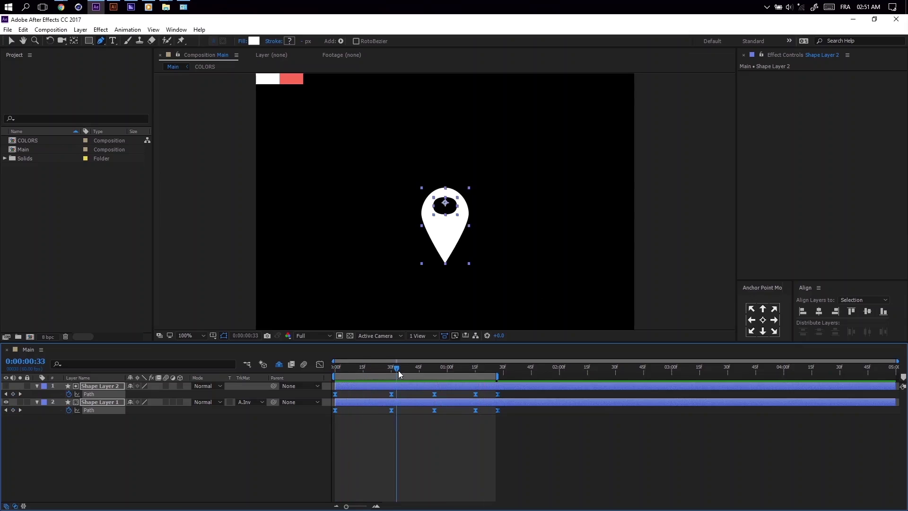
left_click(39, 401)
left_click(39, 388)
left_click(38, 388)
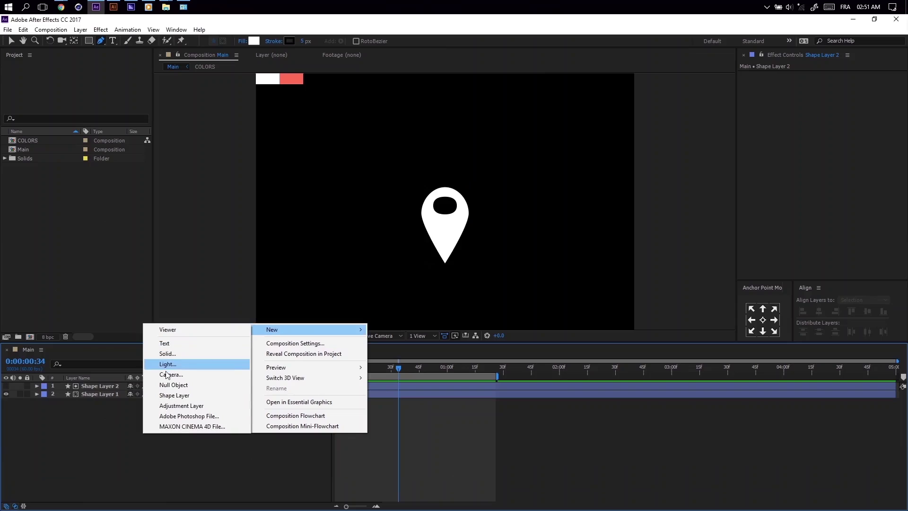
left_click(166, 381)
- Parent Shape Layer 1 and 2 to Null 1 and show its Position property
left_click(98, 393)
left_click(100, 402, "shift")
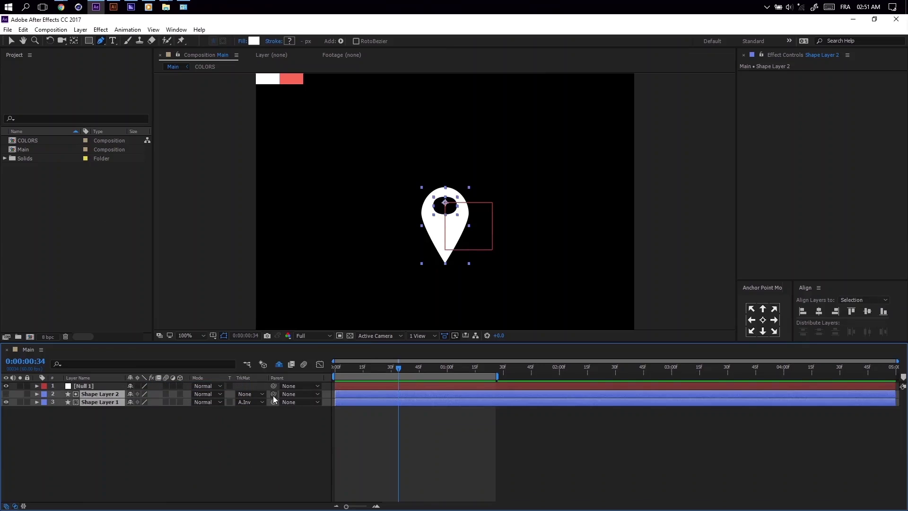
left_click_drag(128, 395, 112, 386)
left_click(94, 386)
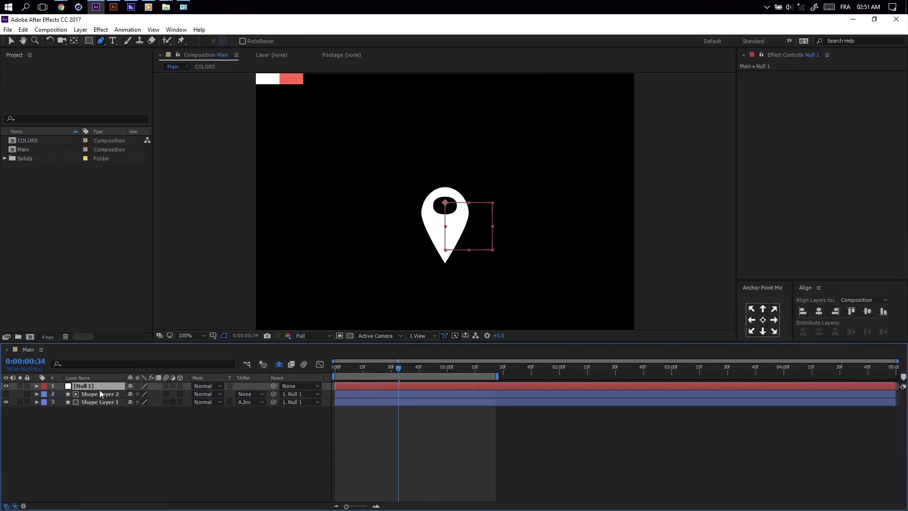
key("p")
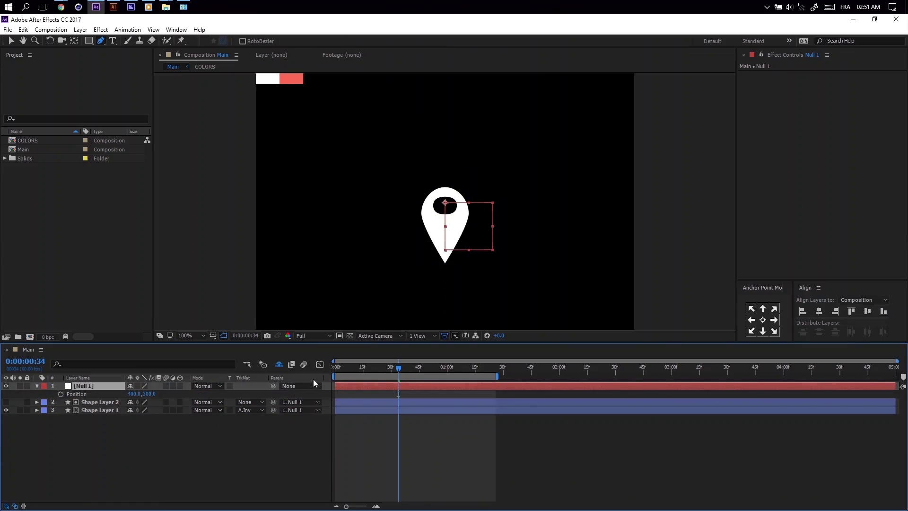
left_click(334, 372)
left_click_drag(83, 418, 90, 402)
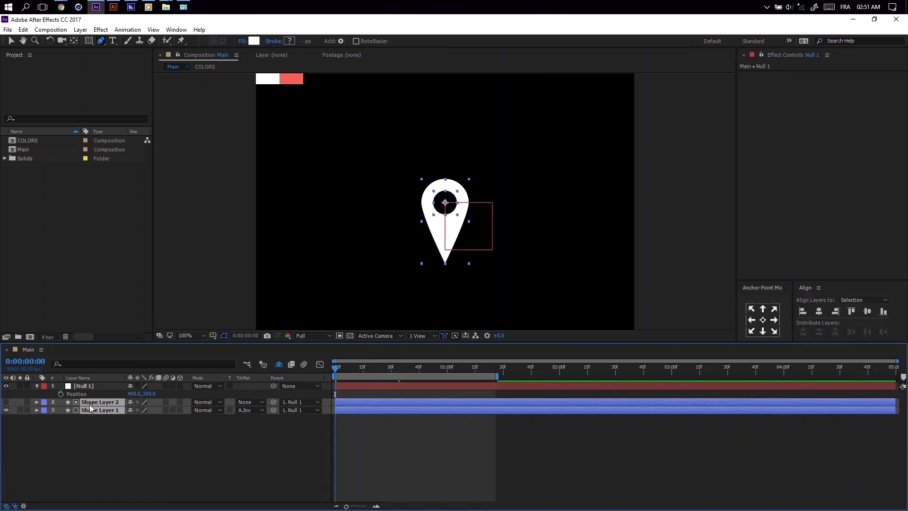
- Start Null 1's Position animation with its first keyframe at frame 30 (400,300)
key("u")
left_click(88, 440)
left_click(61, 394)
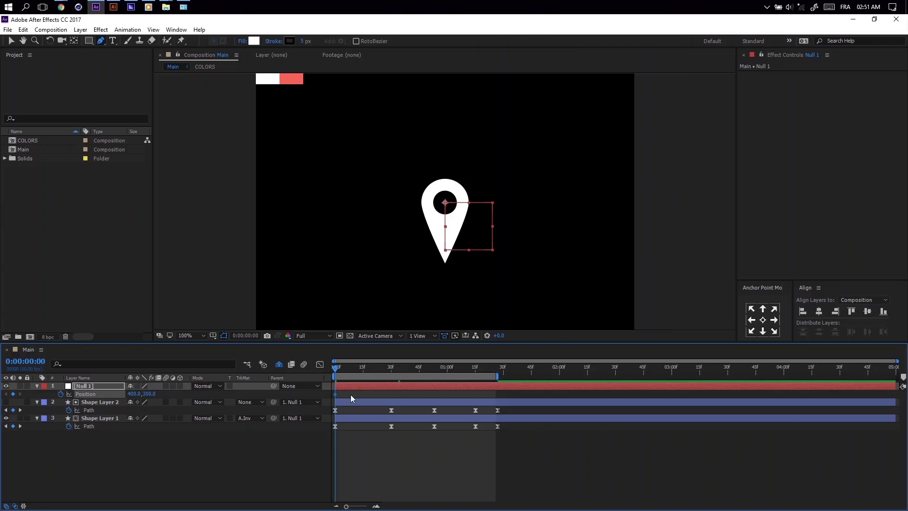
left_click(388, 368)
left_click_drag(388, 368, 391, 368)
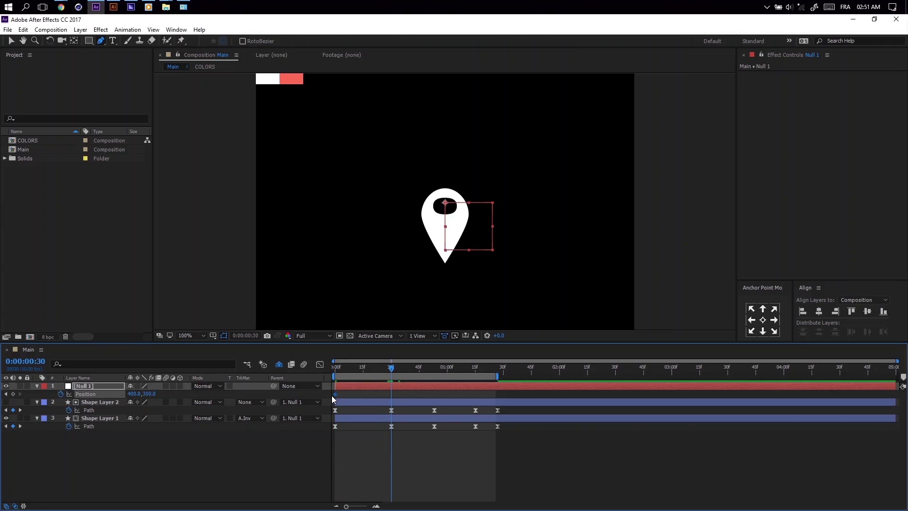
left_click(339, 395)
left_click_drag(335, 393, 393, 396)
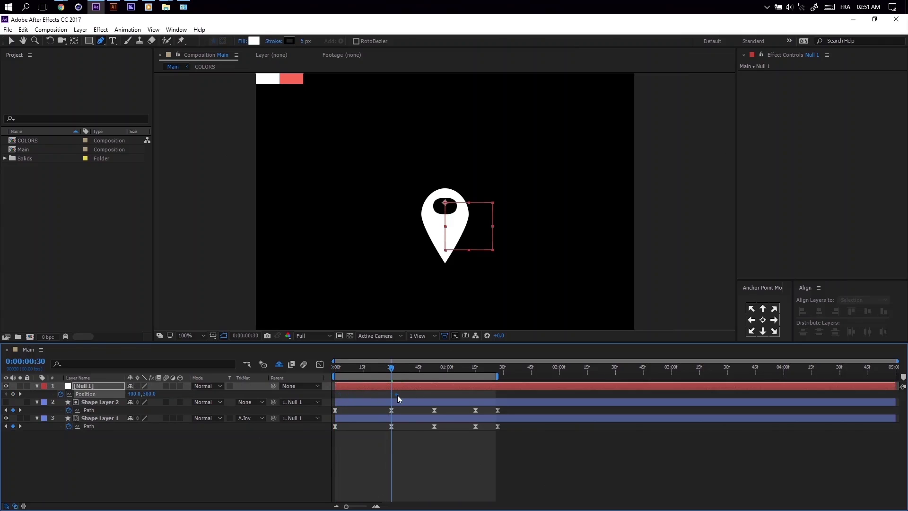
- Add Position keyframes at 53f raising the pin to 400,240 and at 1:15 back to 400,300
left_click(424, 368)
left_click_drag(425, 370, 434, 371)
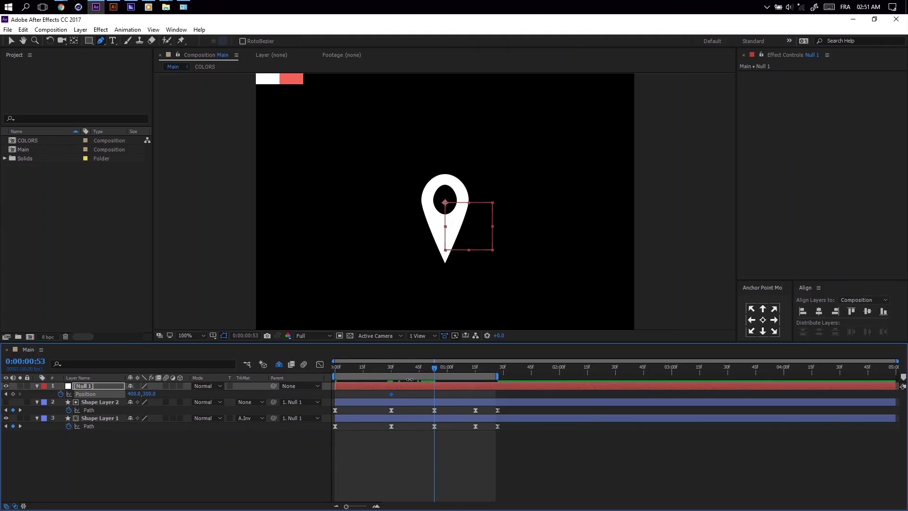
key("shift+Up")
key("shift+Up")
key("shift+Up")
key("shift+Up")
key("shift+Up")
key("shift+Up")
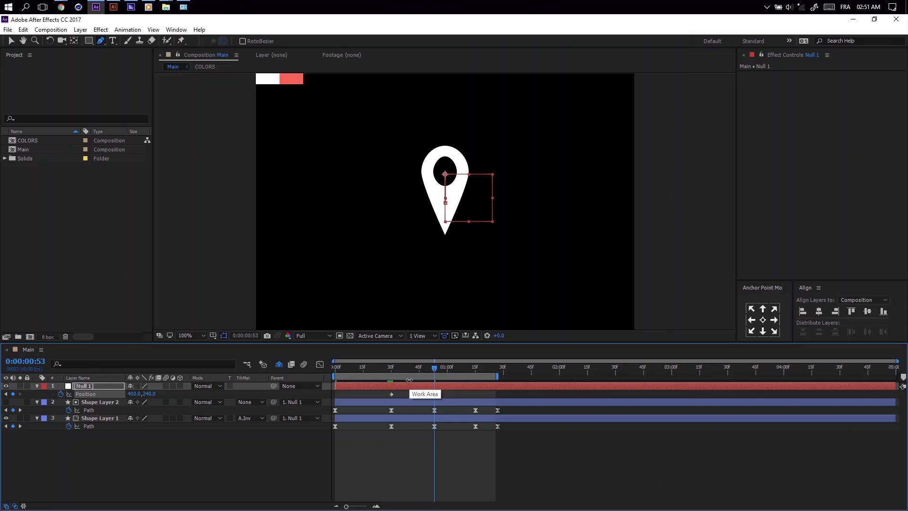
left_click_drag(452, 371, 476, 376)
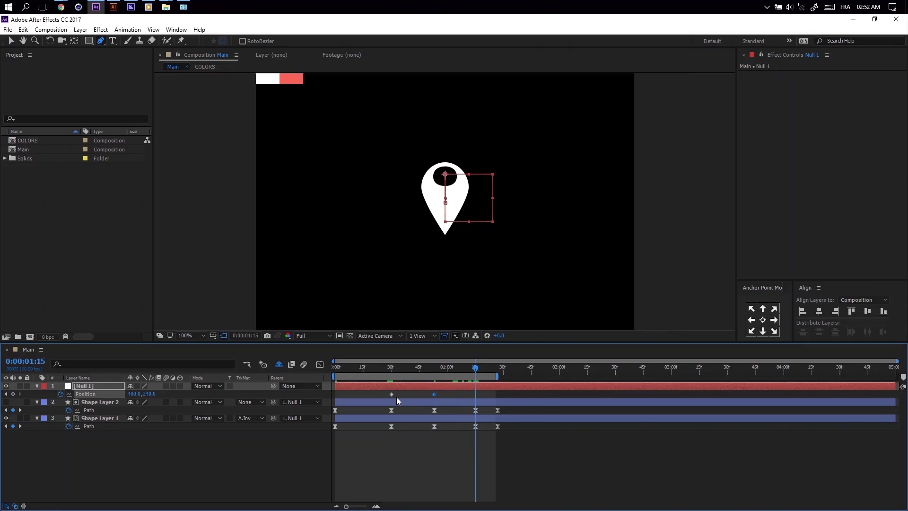
left_click(481, 368)
left_click(473, 372)
left_click(391, 394)
key("ctrl+c")
key("ctrl+v")
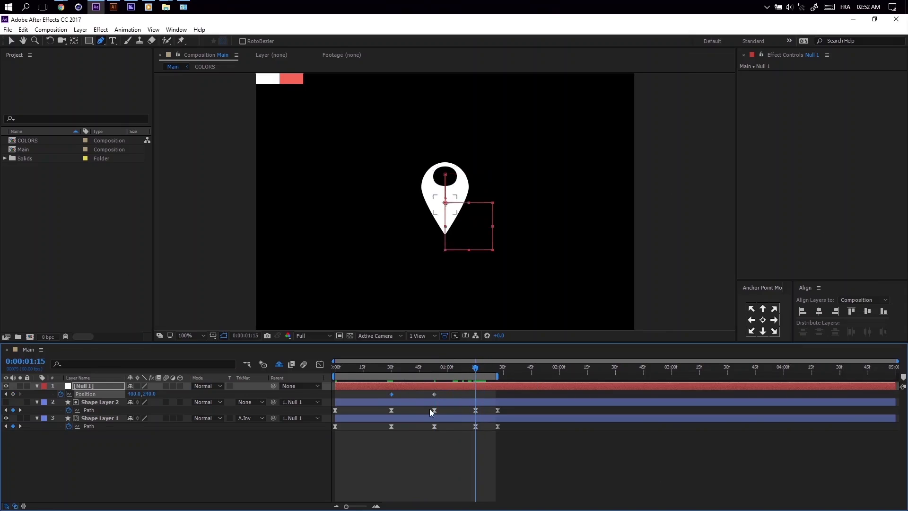
- Apply Easy Ease to all three of Null 1's Position keyframes
left_click_drag(390, 396, 387, 396)
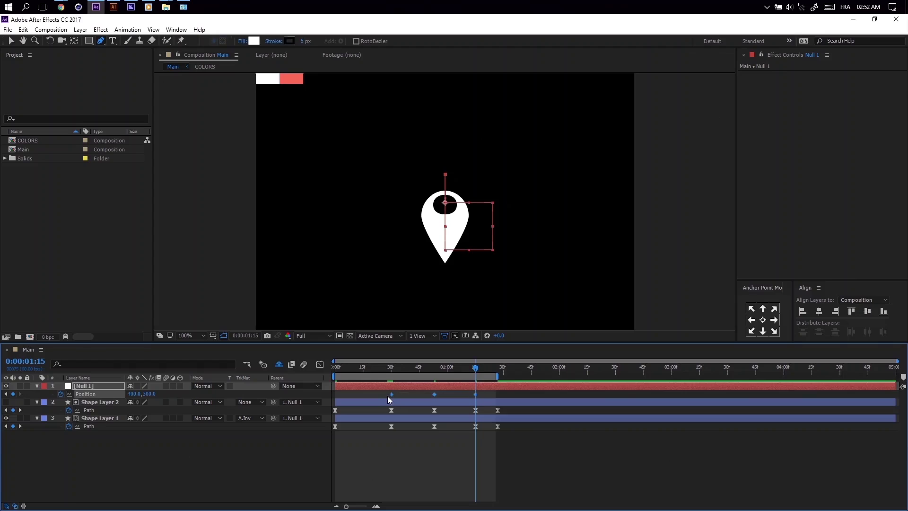
right_click(393, 393)
mouse_move(397, 387)
left_click(360, 407)
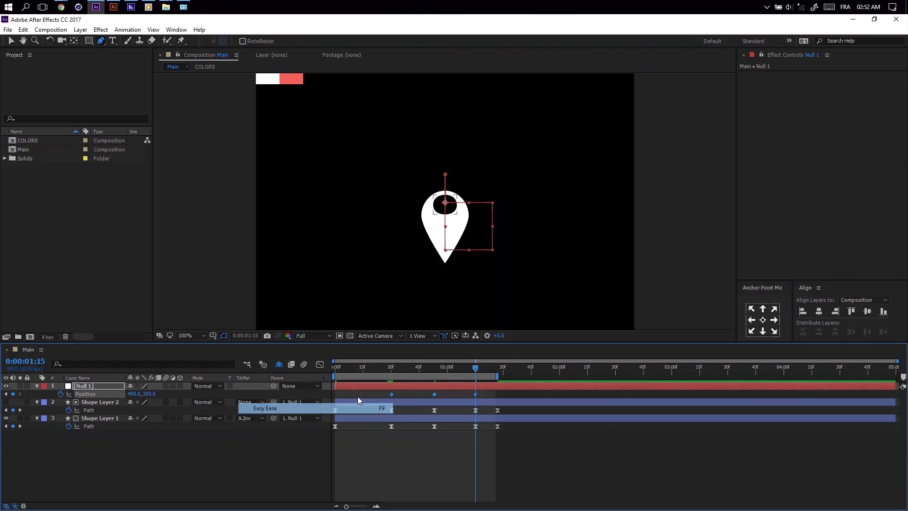
mouse_move(385, 367)
left_mouse_down()
mouse_move(469, 376)
mouse_move(470, 385)
left_mouse_up()
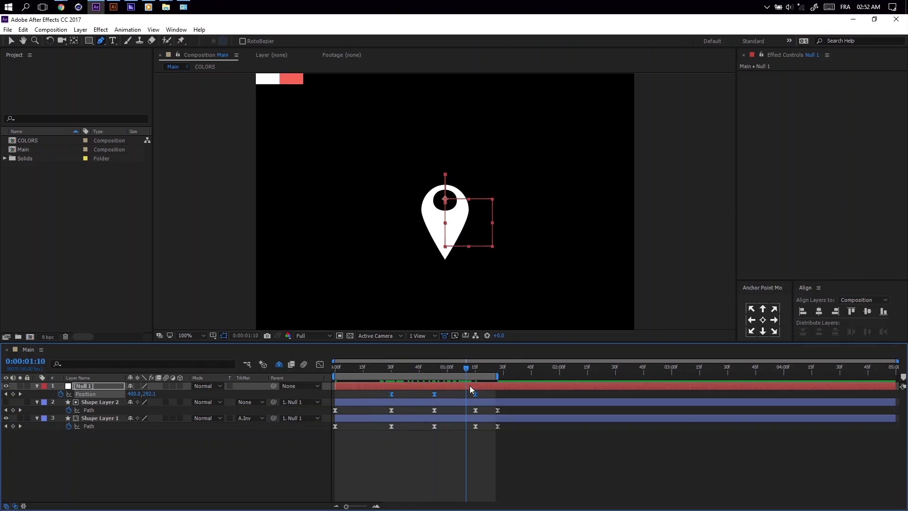
left_click_drag(334, 375, 378, 372)
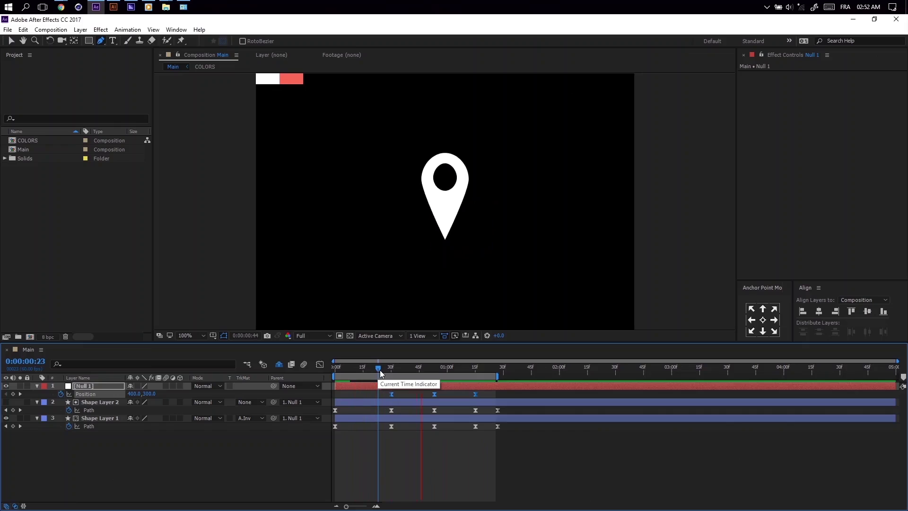
- In the speed graph, stretch the middle Position keyframe's influence handles to sharpen the peaks, then preview
left_click(320, 364)
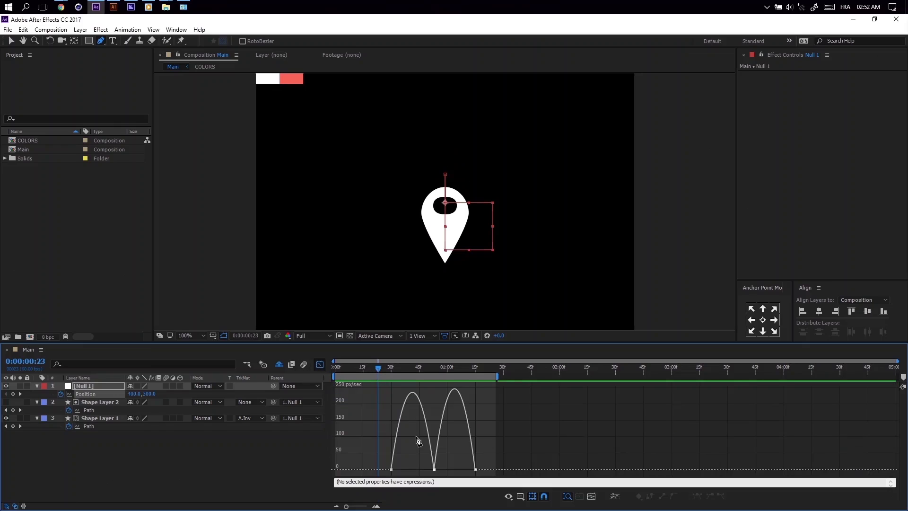
double_click(436, 468)
mouse_move(426, 469)
left_mouse_down()
mouse_move(417, 469)
mouse_move(454, 472)
mouse_move(415, 470)
left_mouse_up()
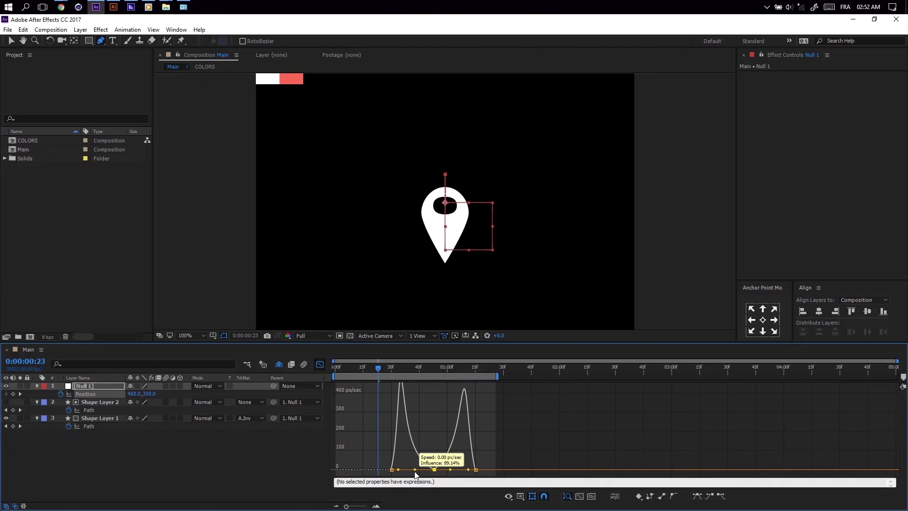
key("space")
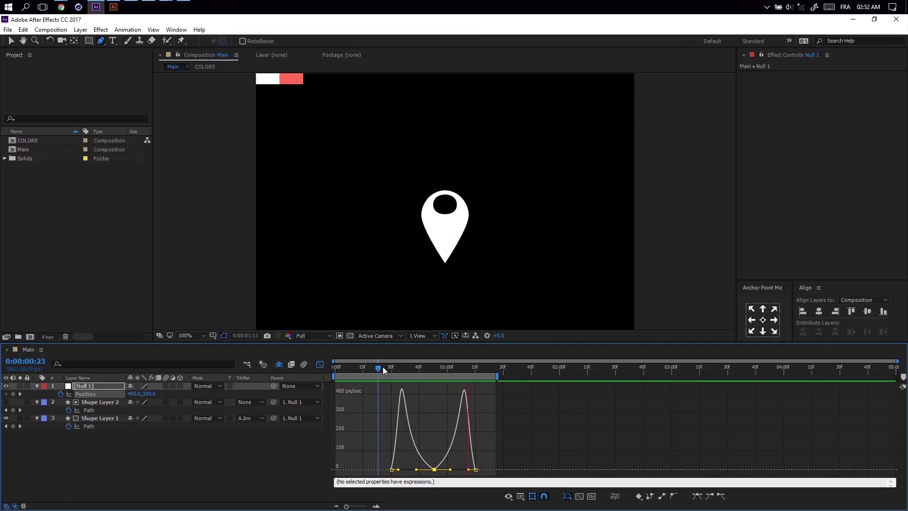
key("space")
- Raise the middle keyframe's speed to about 72 px/sec, preview, and collapse the layer properties
mouse_move(432, 470)
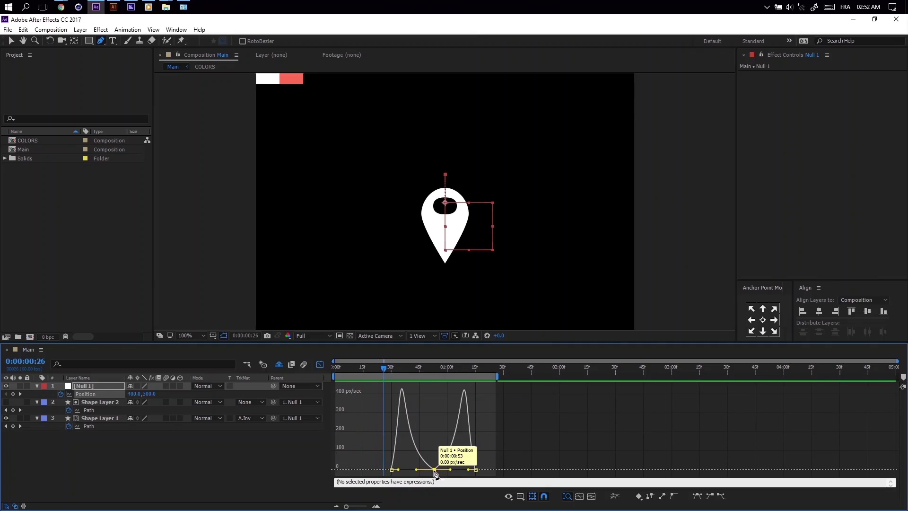
key("v")
left_click_drag(435, 470, 436, 461)
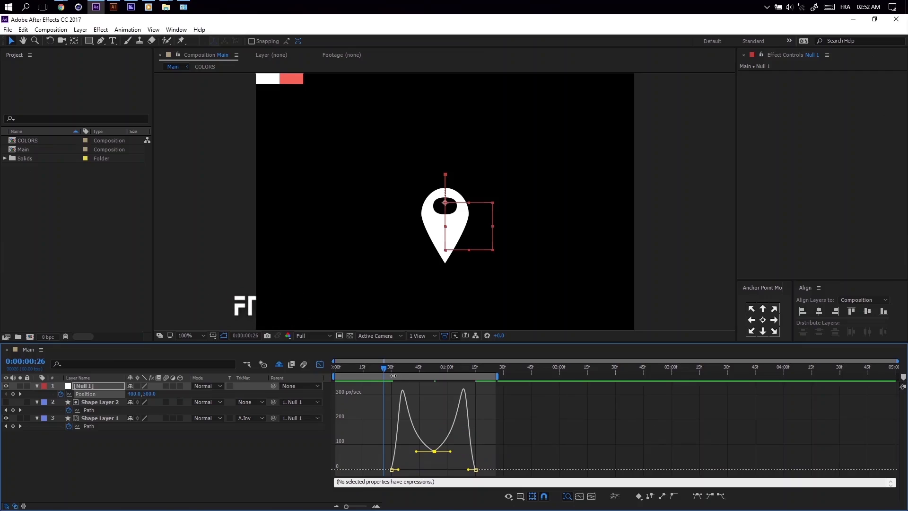
left_click(373, 366)
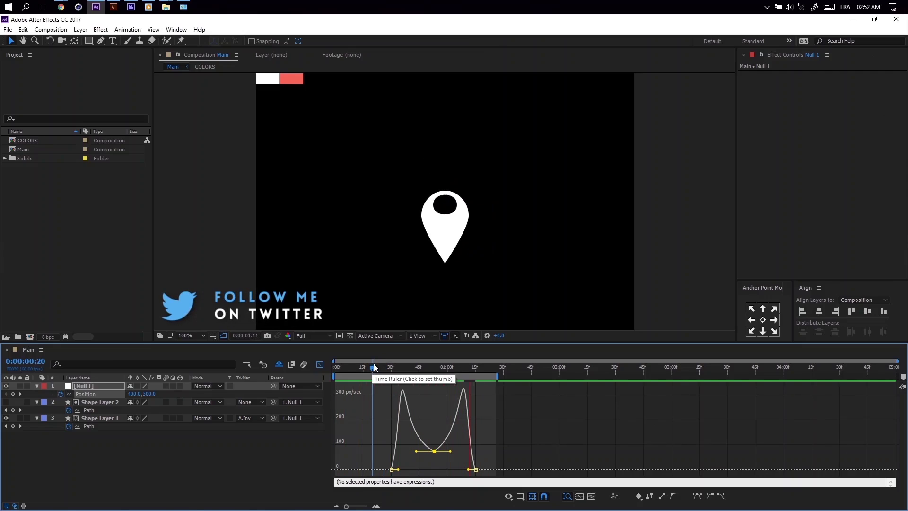
key("space")
key("shift+F3")
left_click_drag(362, 368, 325, 377)
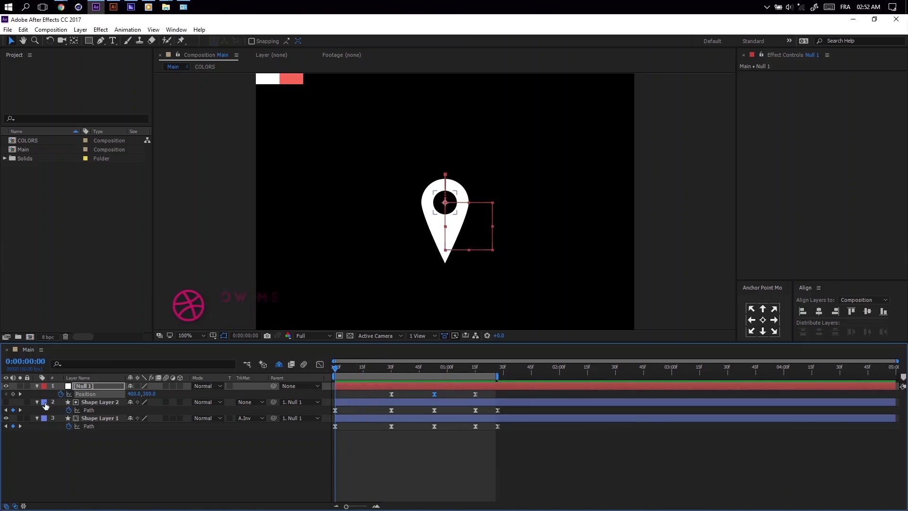
left_click(37, 402)
left_click(38, 387)
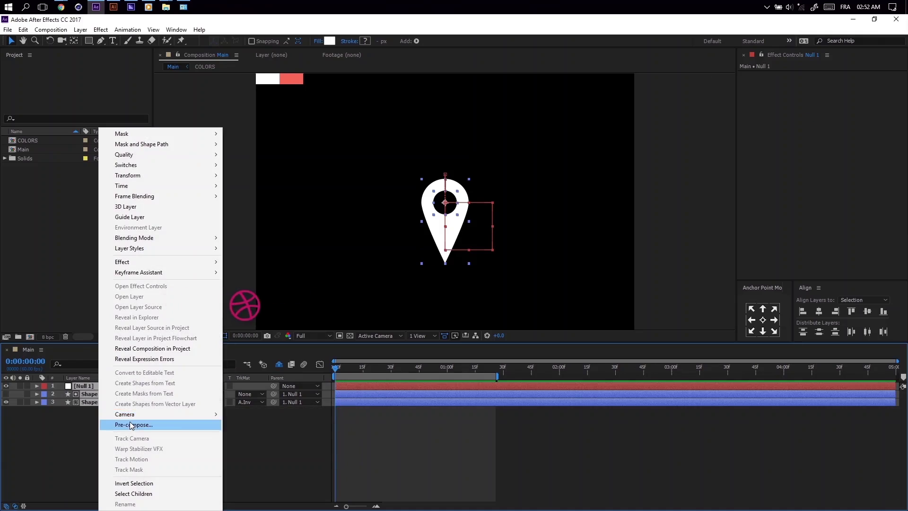
- Pre-compose the pin layers into a new composition named 'Pin'
left_click(133, 423)
type("Pin")
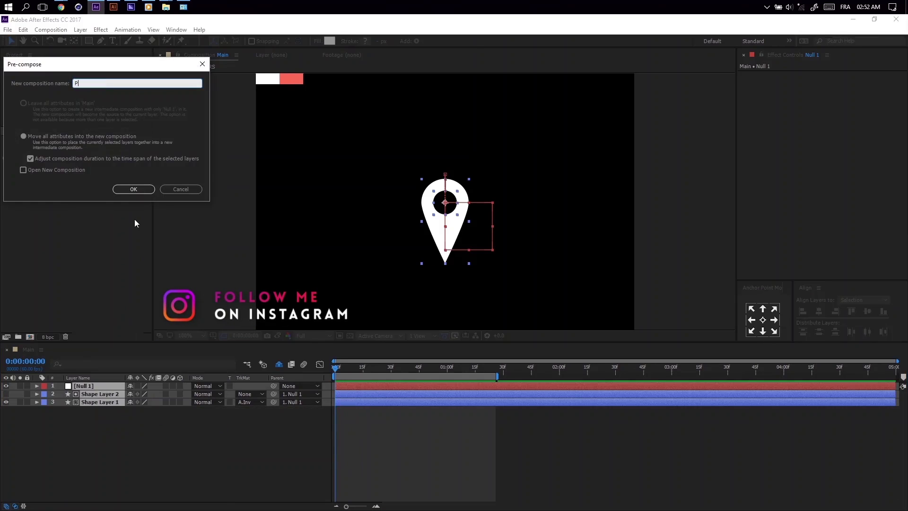
key("Return")
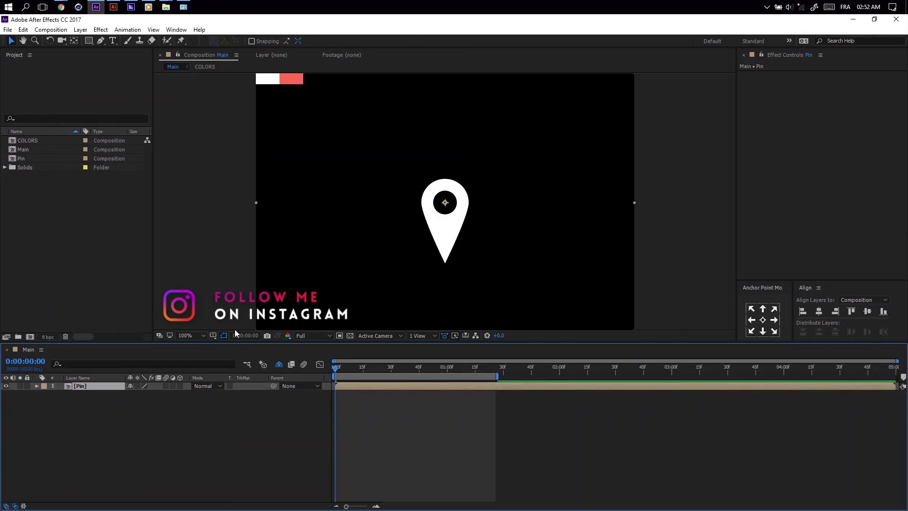
- Fit the viewer, show the proportional grid, nudge Pin up about 45 px, and duplicate it
left_click(193, 335)
left_click(203, 176)
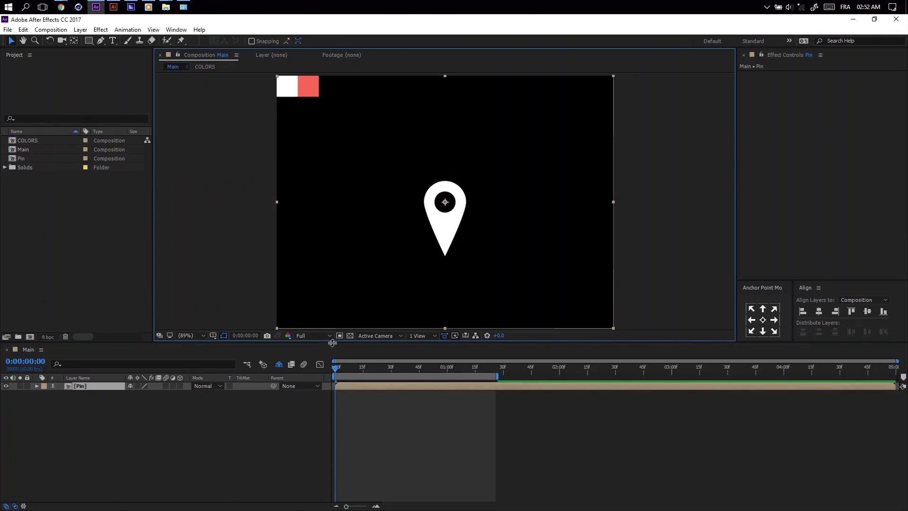
left_click_drag(360, 372, 383, 372)
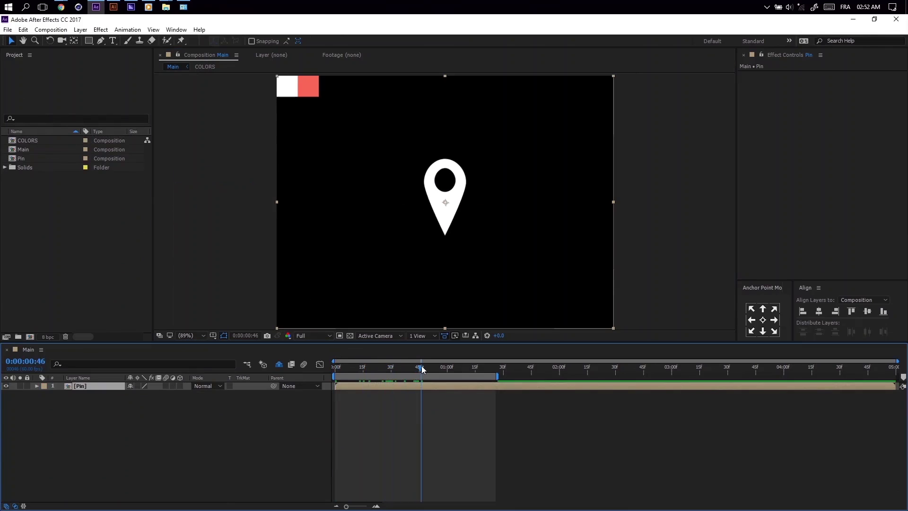
left_click(213, 336)
left_click(232, 357)
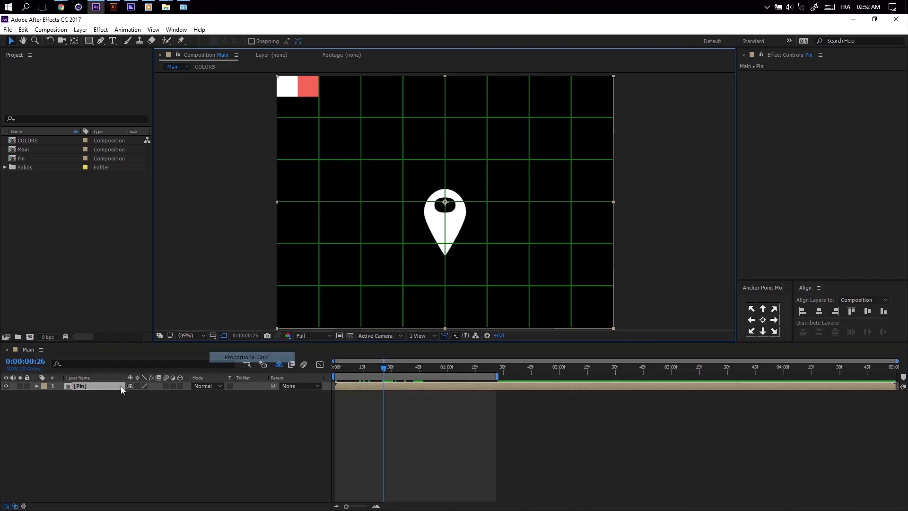
left_click(106, 385)
key("shift+Up")
key("shift+Up")
key("shift+Up")
key("shift+Up")
key("shift+Up")
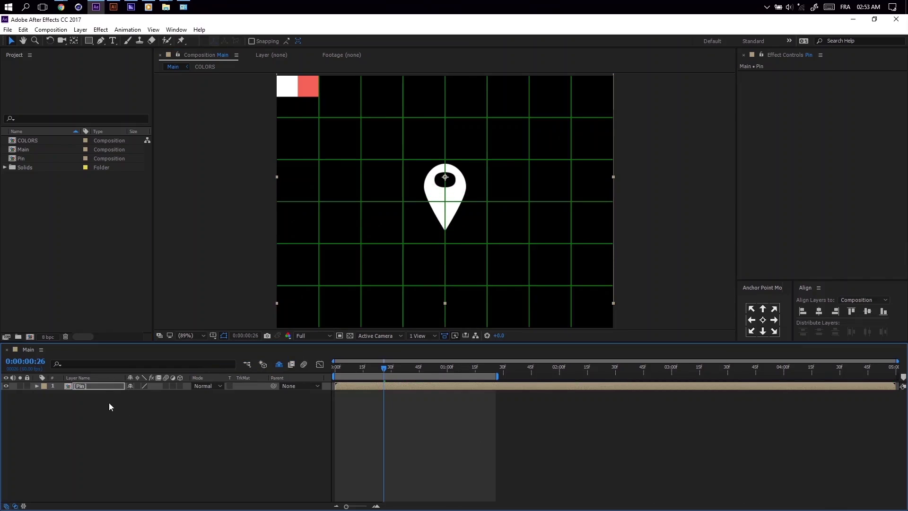
key("ctrl+d")
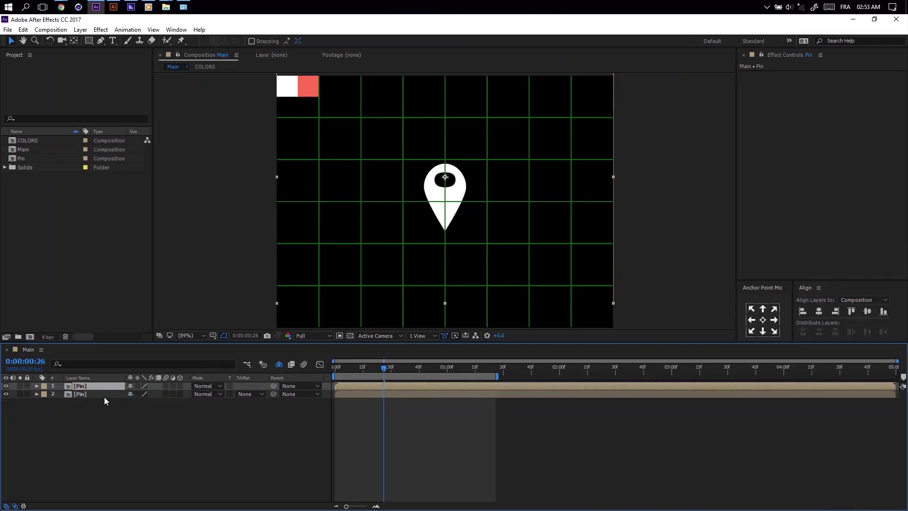
- Rename the duplicate 'Pin Shadow' and rotate it 180°
left_click_drag(104, 395, 103, 398)
type("Shadow")
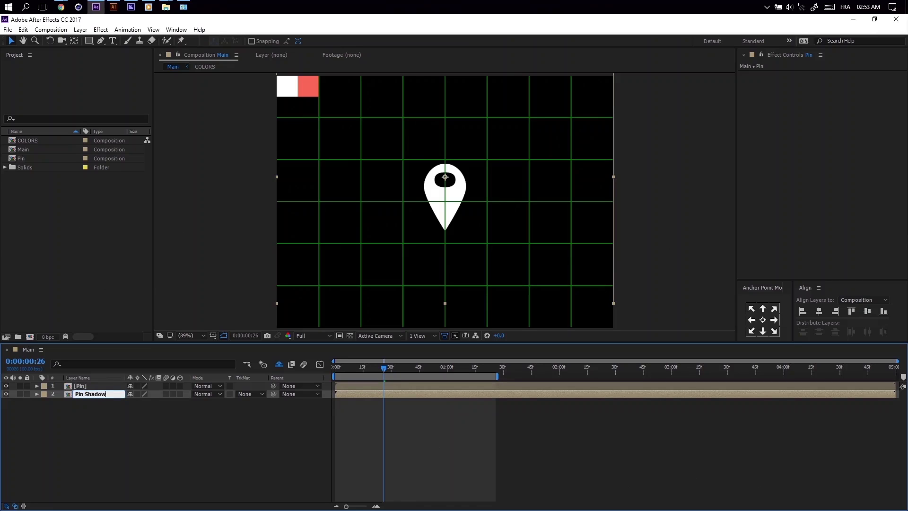
key("Return")
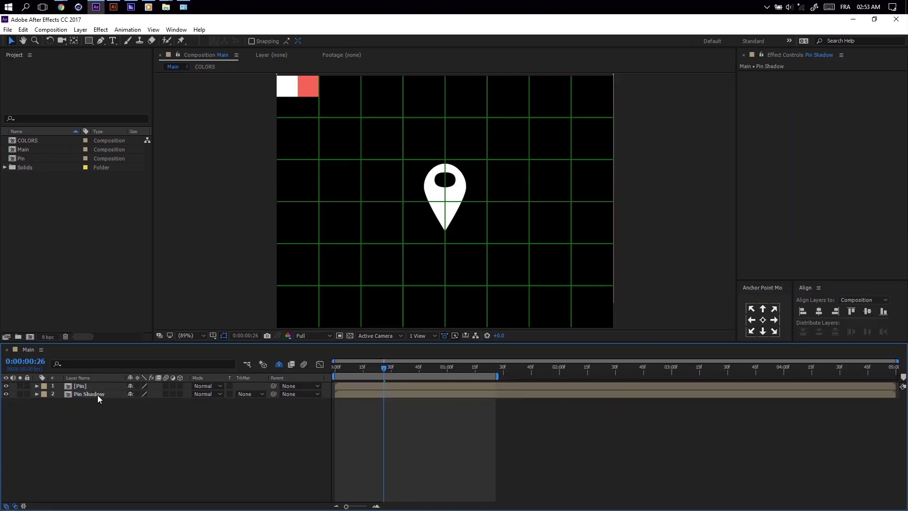
left_click(96, 393)
key("r")
left_click_drag(145, 402, 154, 405)
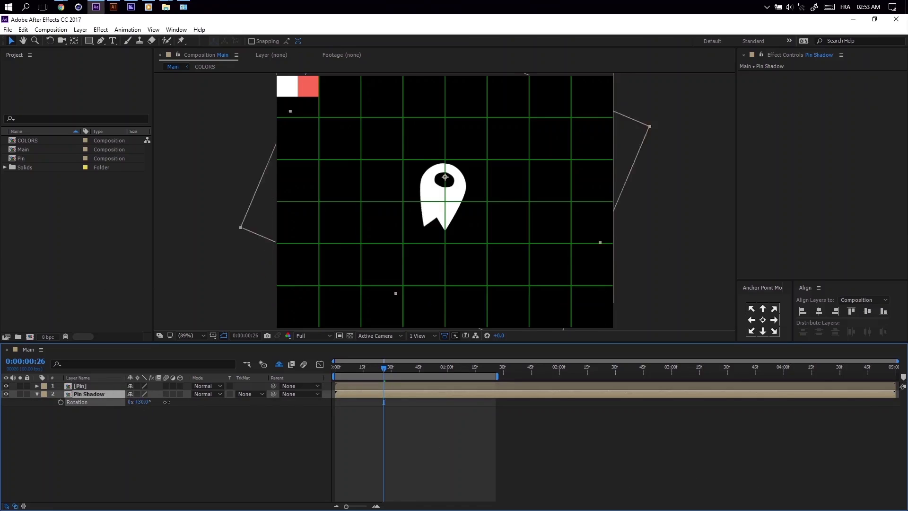
type("80")
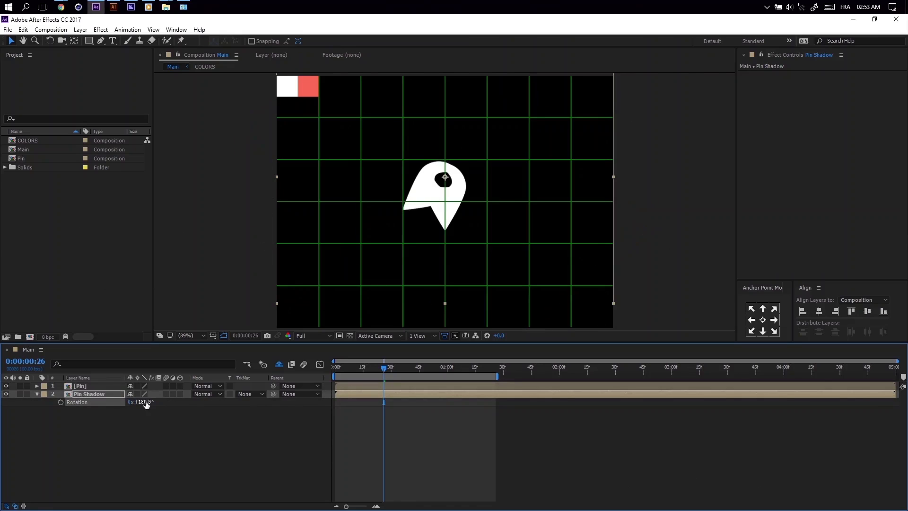
key("Return")
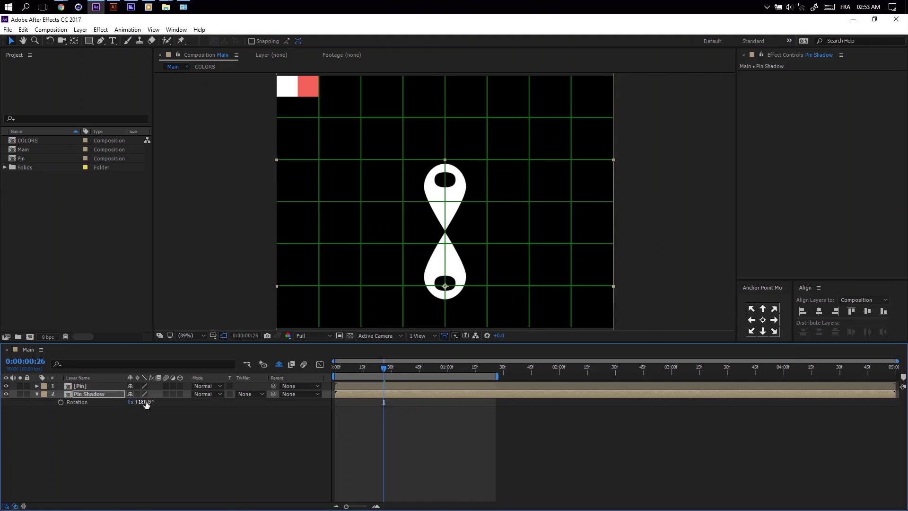
- Hide the grid, fit the composition in the viewer, and apply a Fill effect to Pin Shadow
scroll(423, 187, "up", 1)
scroll(423, 188, "up", 1)
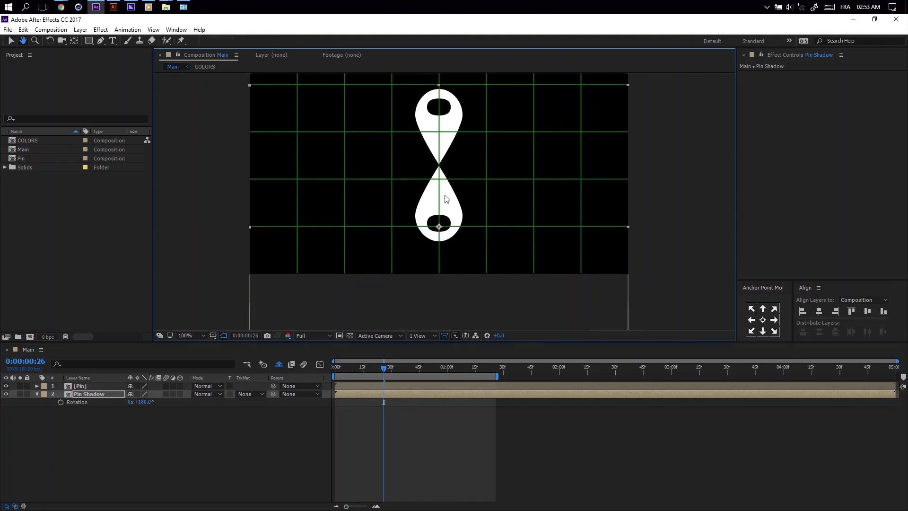
scroll(424, 188, "up", 1)
left_click_drag(424, 187, 419, 241)
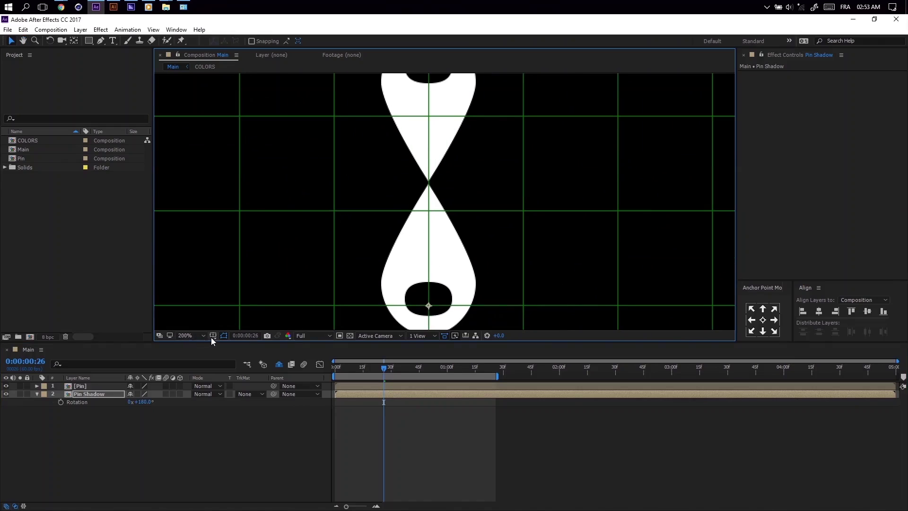
left_click(210, 336)
left_click(218, 356)
scroll(350, 234, "up", 2)
left_click(98, 397)
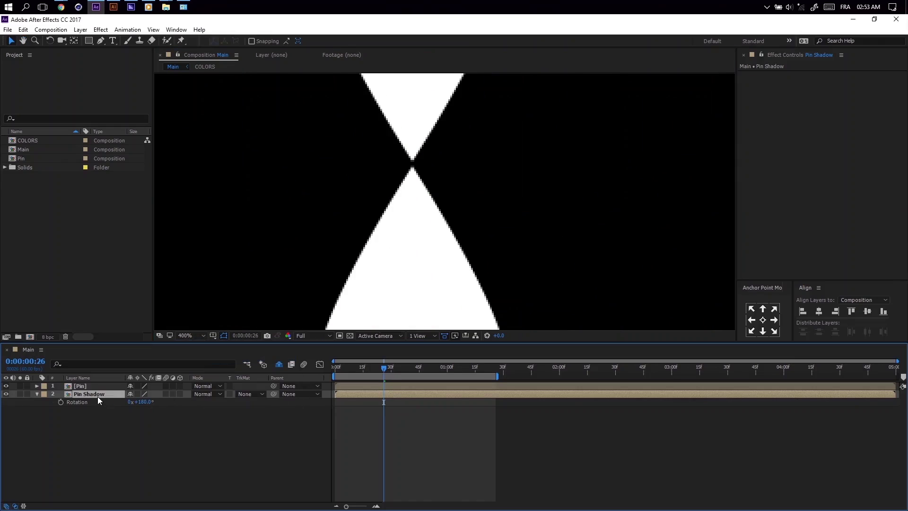
left_click(195, 335)
left_click(214, 175)
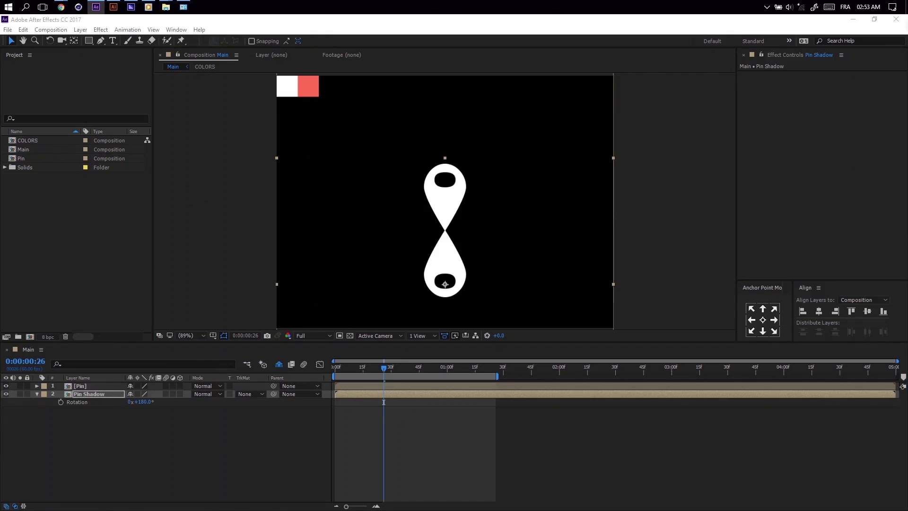
key("Return")
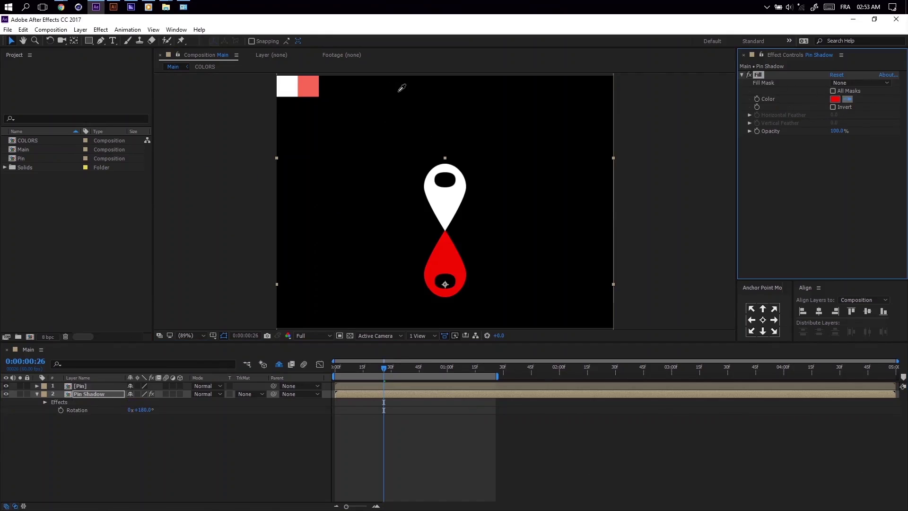
- Fill the shadow with the coral swatch colour and paste the same Fill effect onto Pin
left_click(310, 87)
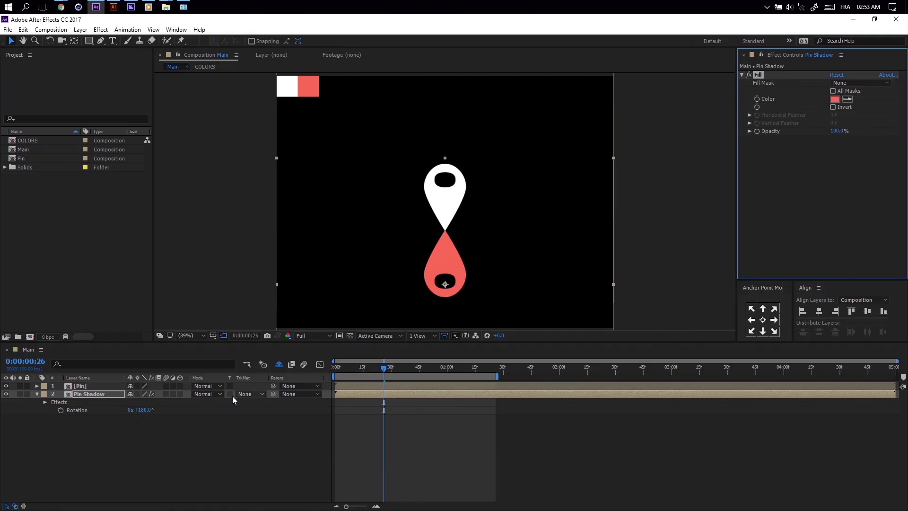
left_click(91, 385)
key("ctrl+v")
left_click(36, 393)
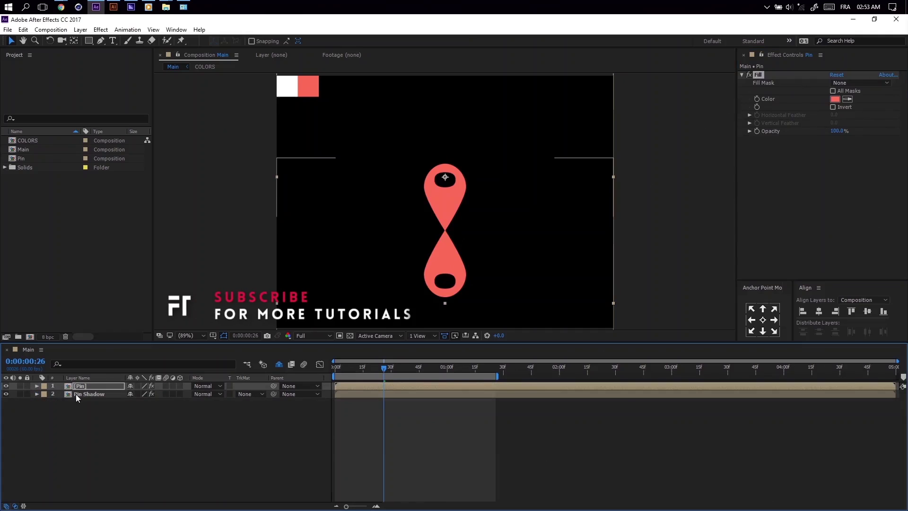
left_click(76, 394)
left_click(88, 41)
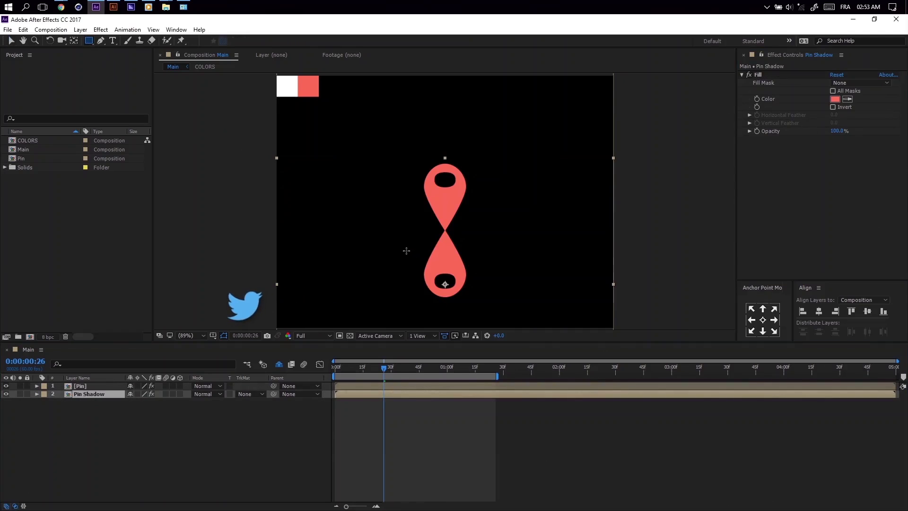
- Draw a rectangular mask over the lower shadow, set it to Subtract, and feather it
left_click_drag(406, 251, 495, 300)
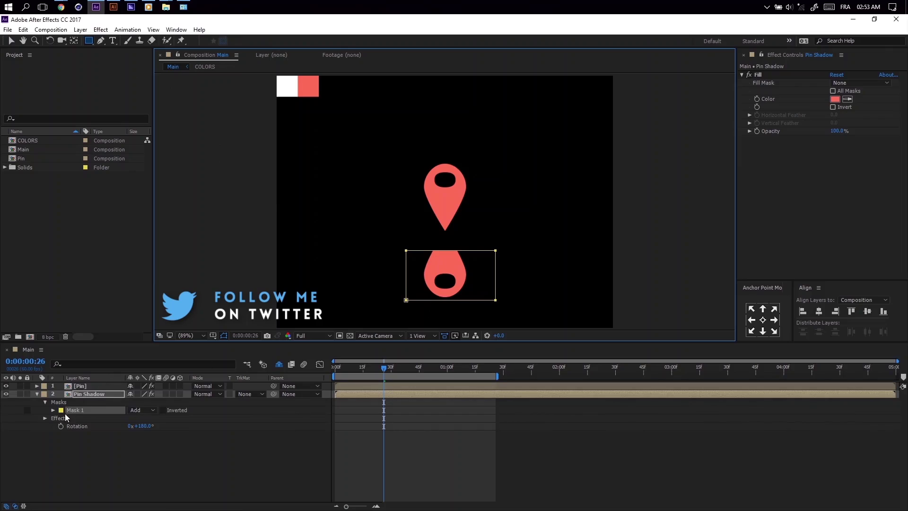
left_click(130, 413)
left_click(152, 441)
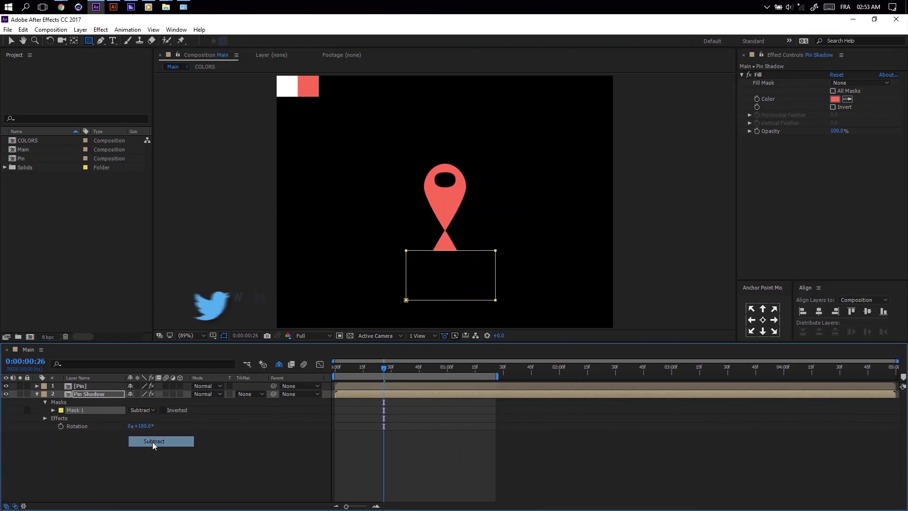
left_click(53, 409)
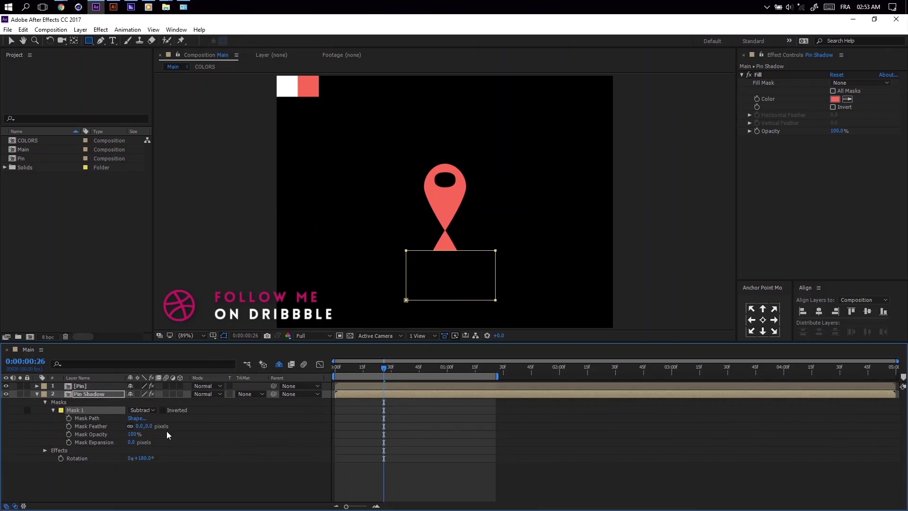
left_click_drag(139, 426, 182, 433)
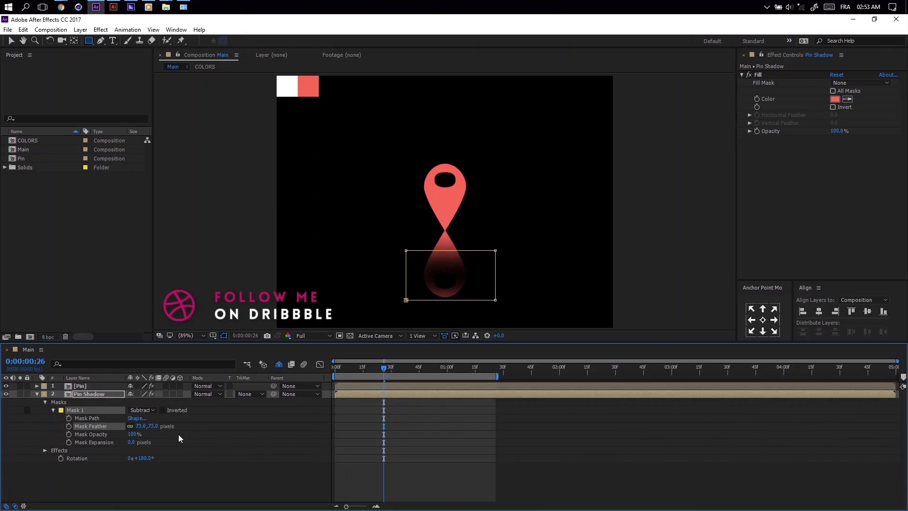
- Enlarge the mask downward, sideways and upward, and raise its feather to 91 px
key("v")
double_click(449, 299)
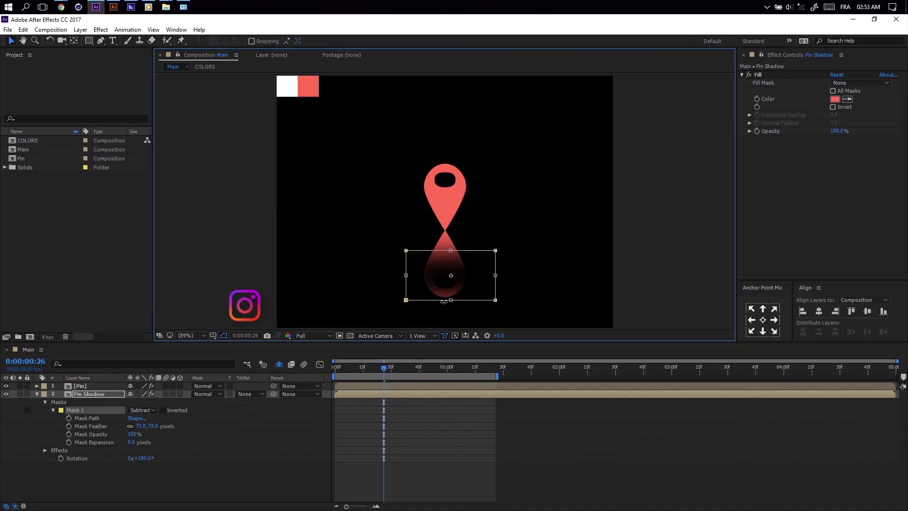
left_click_drag(449, 299, 450, 328)
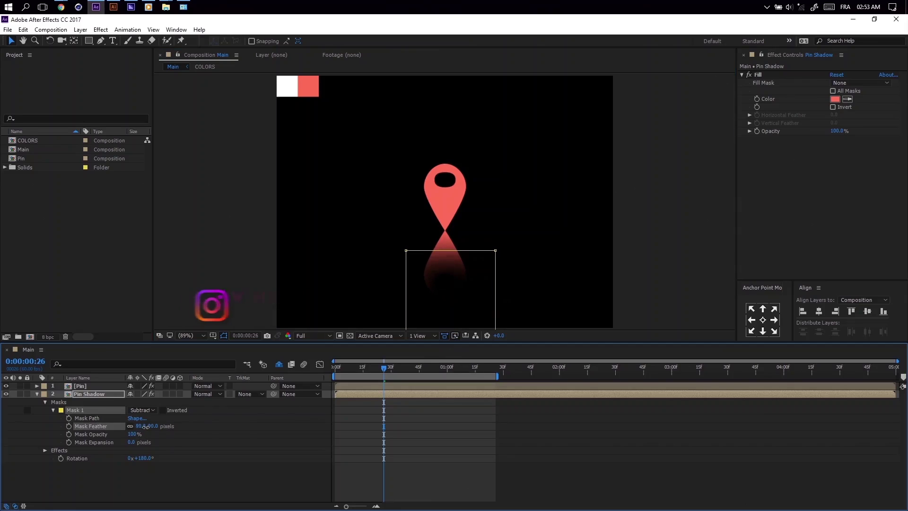
left_click_drag(140, 426, 144, 426)
left_click(406, 301)
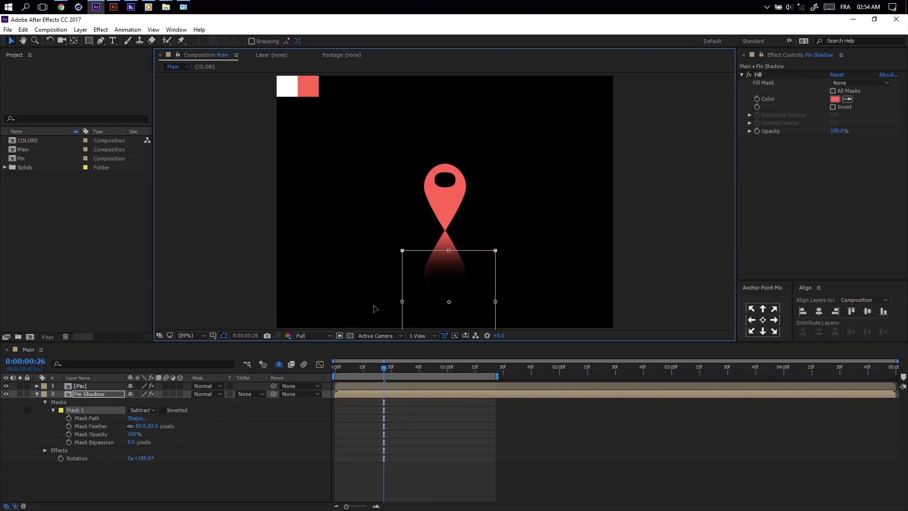
left_click_drag(375, 309, 298, 309)
left_click_drag(495, 301, 550, 302)
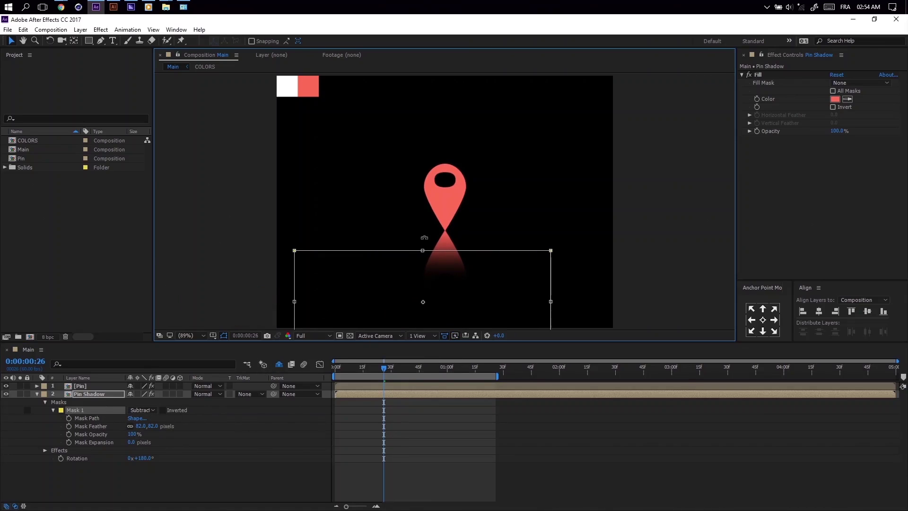
left_click_drag(423, 250, 422, 242)
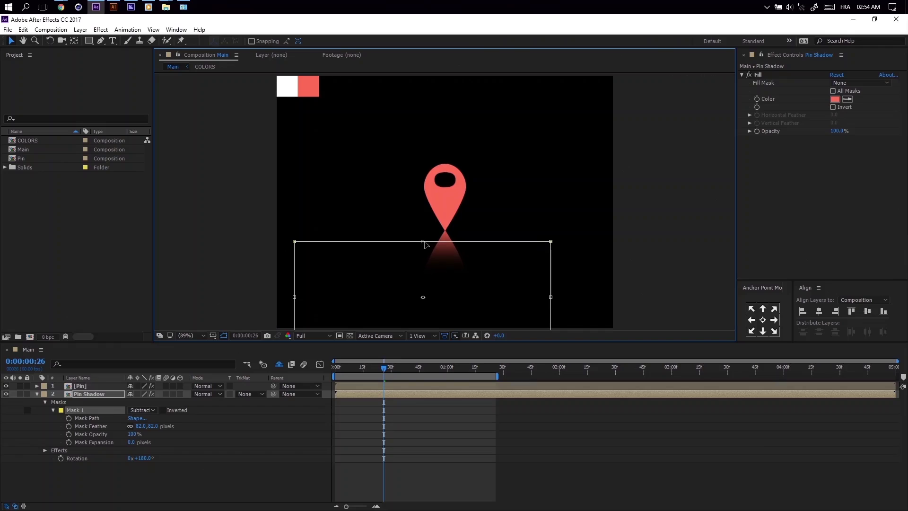
left_click_drag(140, 426, 143, 427)
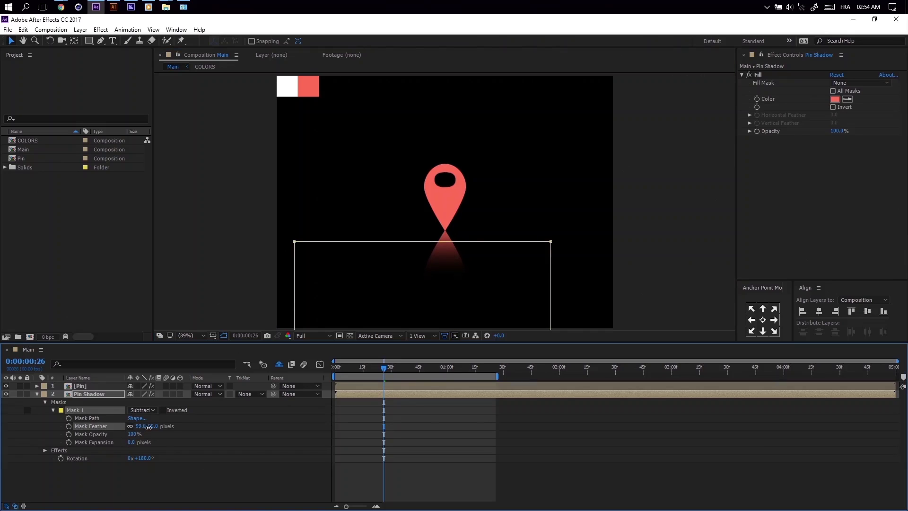
- Set Pin Shadow's opacity to 30%
left_click(79, 393)
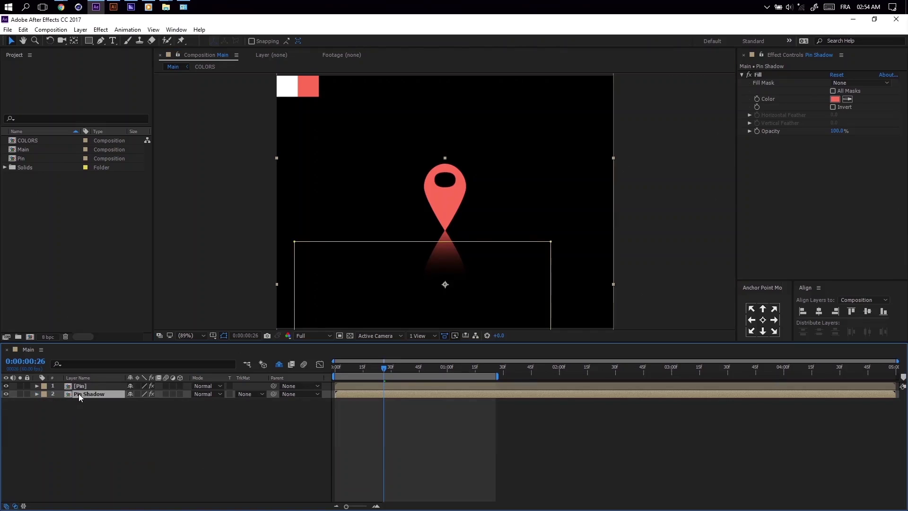
key("t")
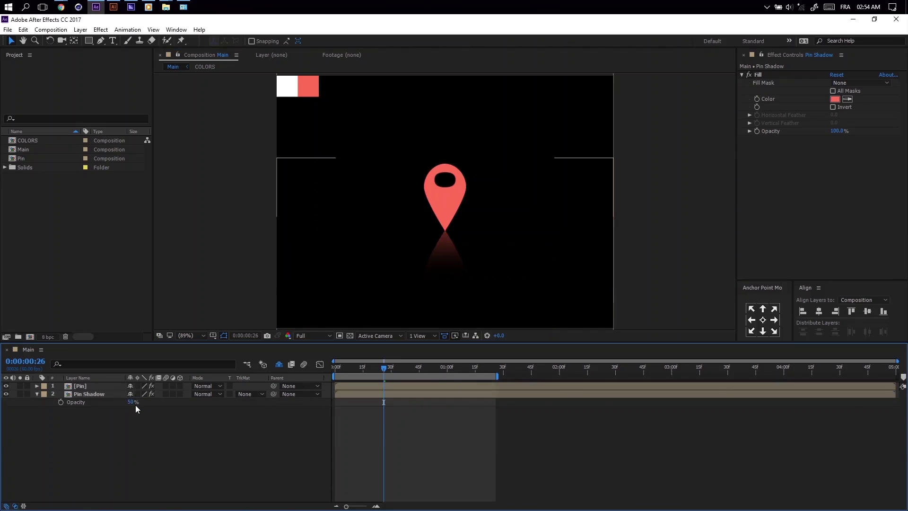
type("3")
key("Return")
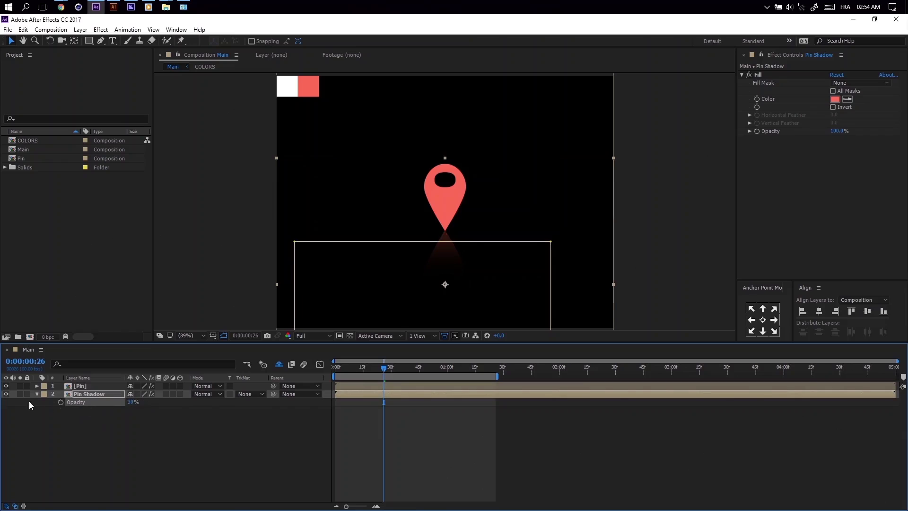
left_click(37, 393)
- Add a white solid behind the pin layers and preview the animation from the start
left_click(188, 445)
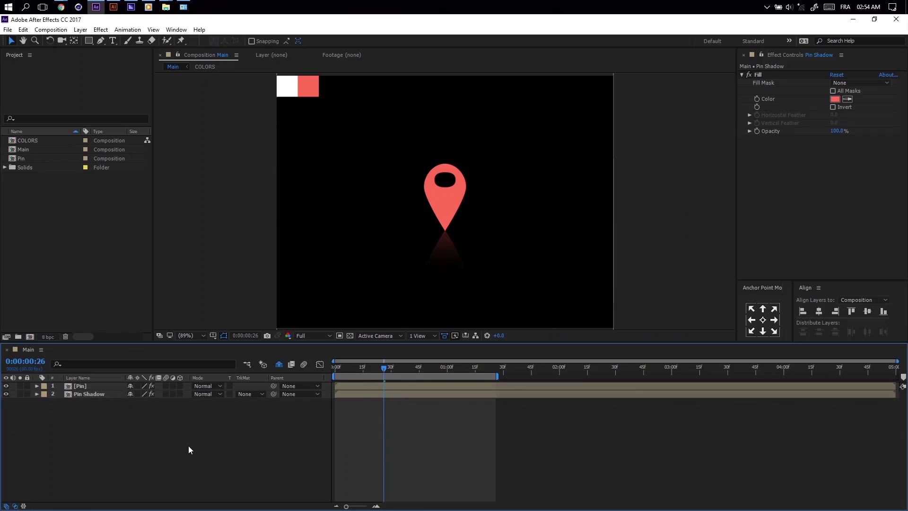
right_click(277, 436)
mouse_move(303, 333)
left_click(197, 355)
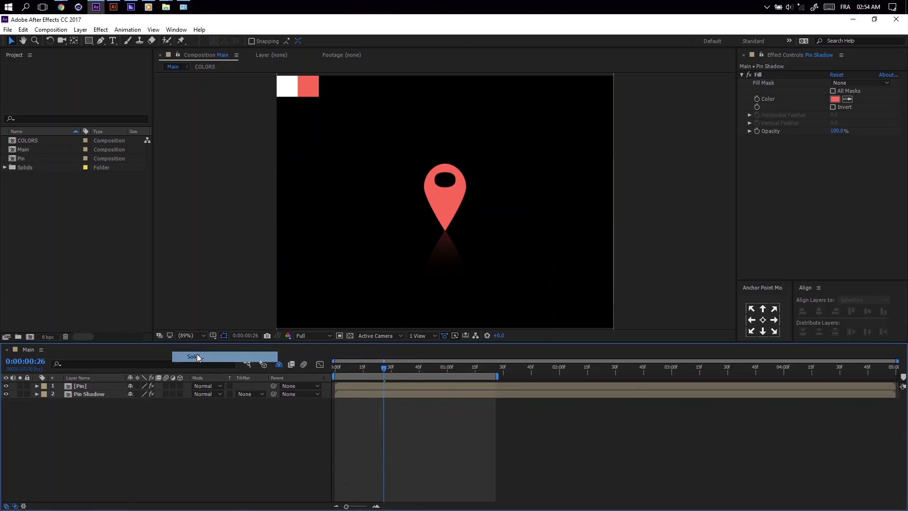
left_click(123, 222)
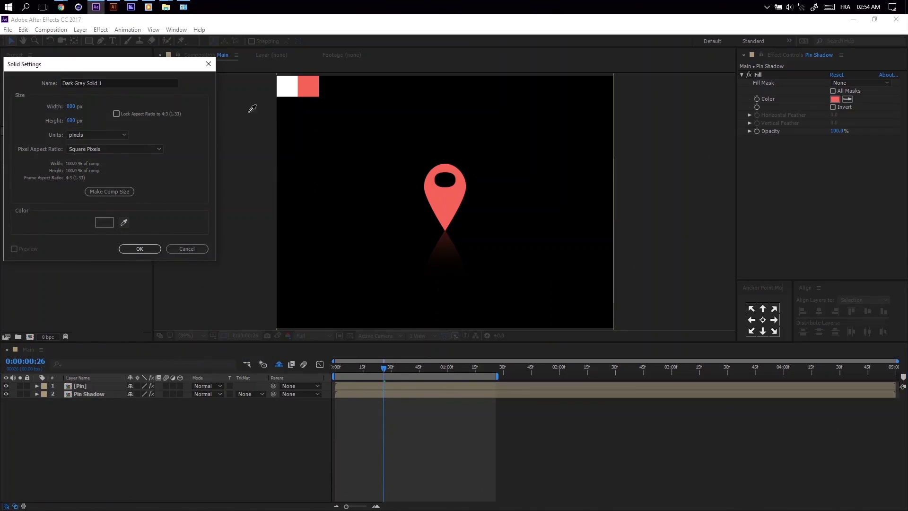
left_click(137, 249)
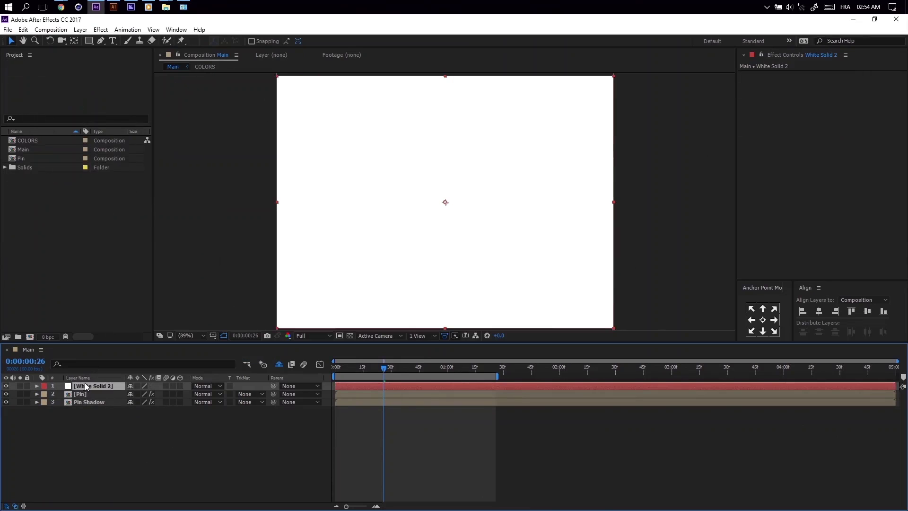
key("Home")
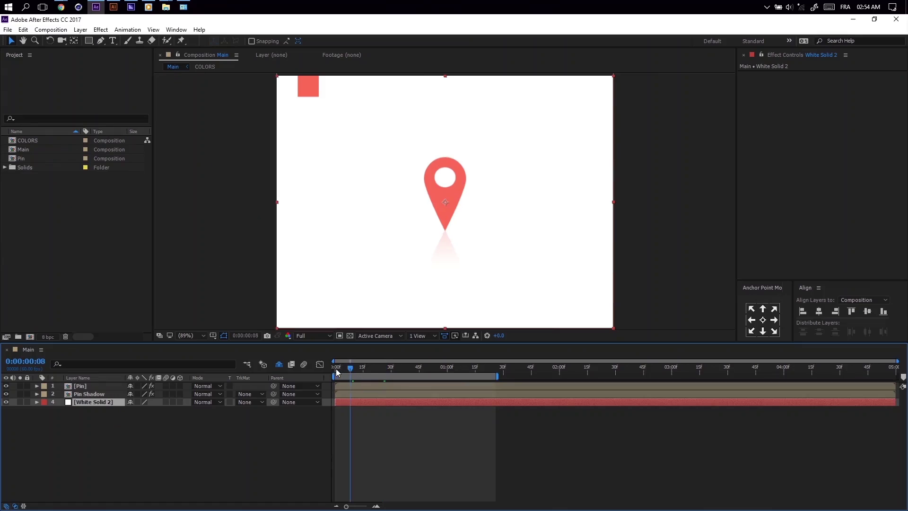
key("space")
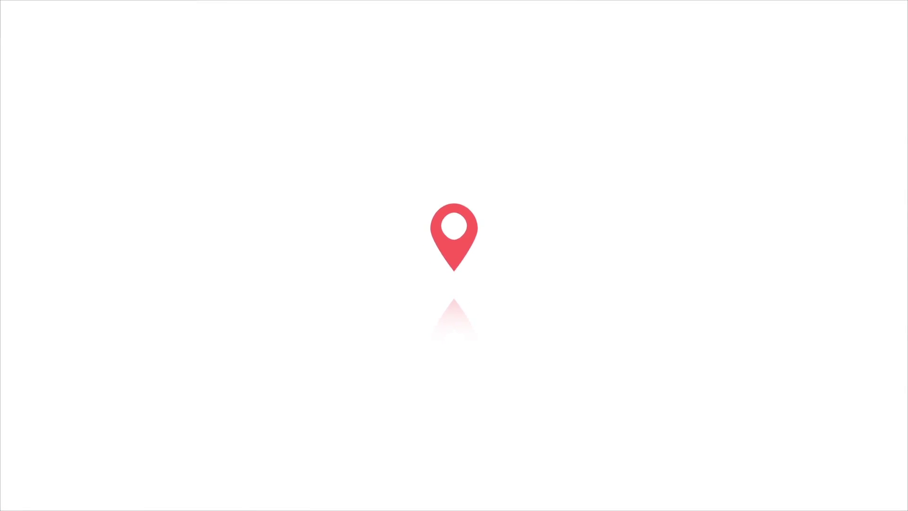